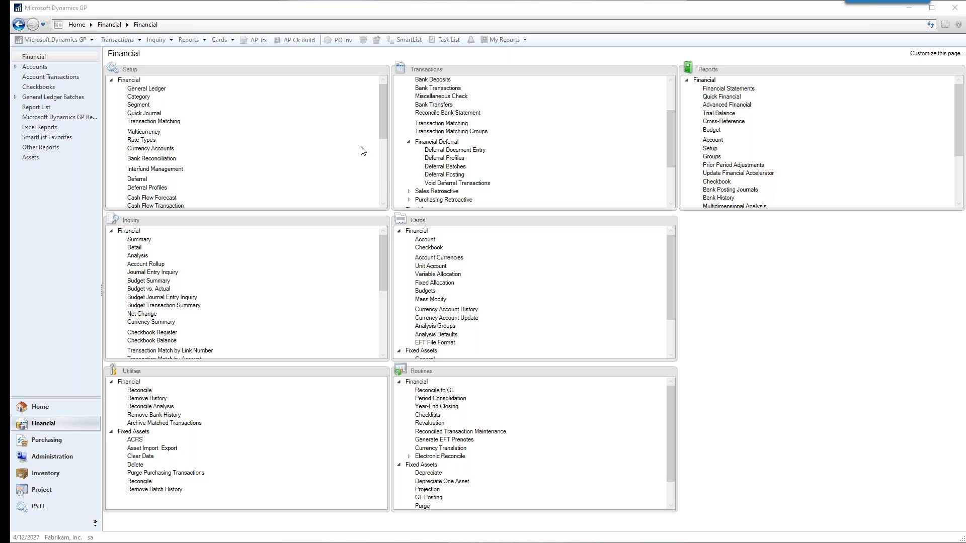
Check in the system Registration window that the Revenue/Expense Deferrals module is marked, and close the window
left_click(56, 39)
left_click(38, 88)
left_click(141, 89)
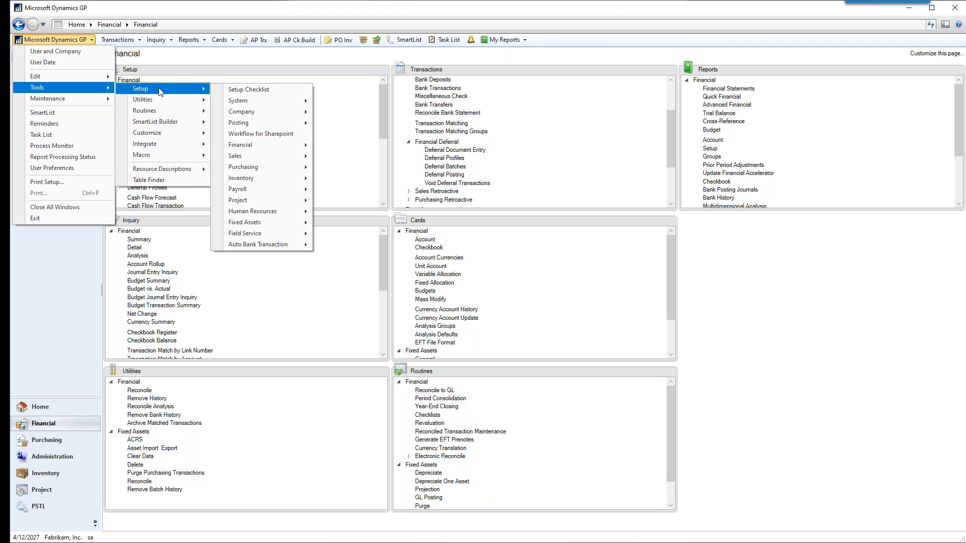
mouse_move(242, 100)
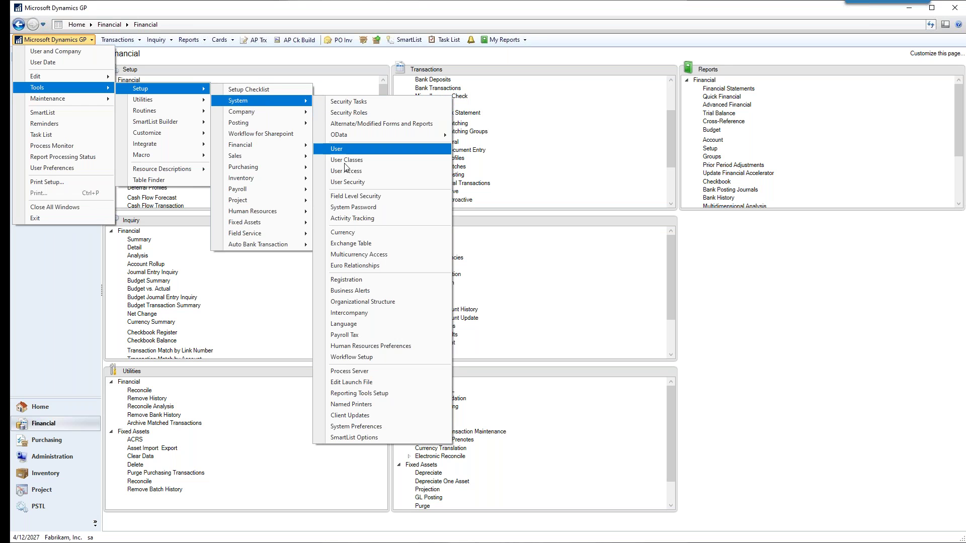
left_click(346, 279)
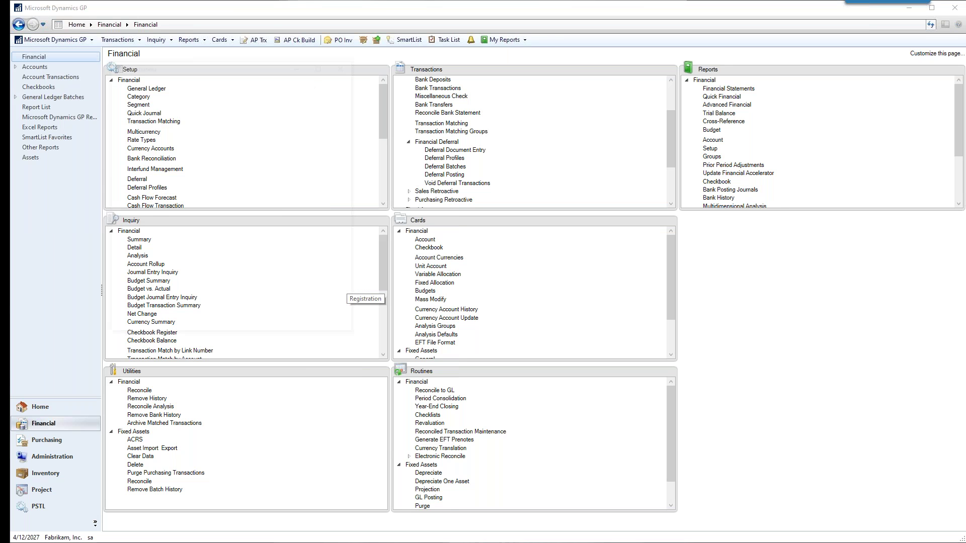
scroll(338, 332, "down", 10)
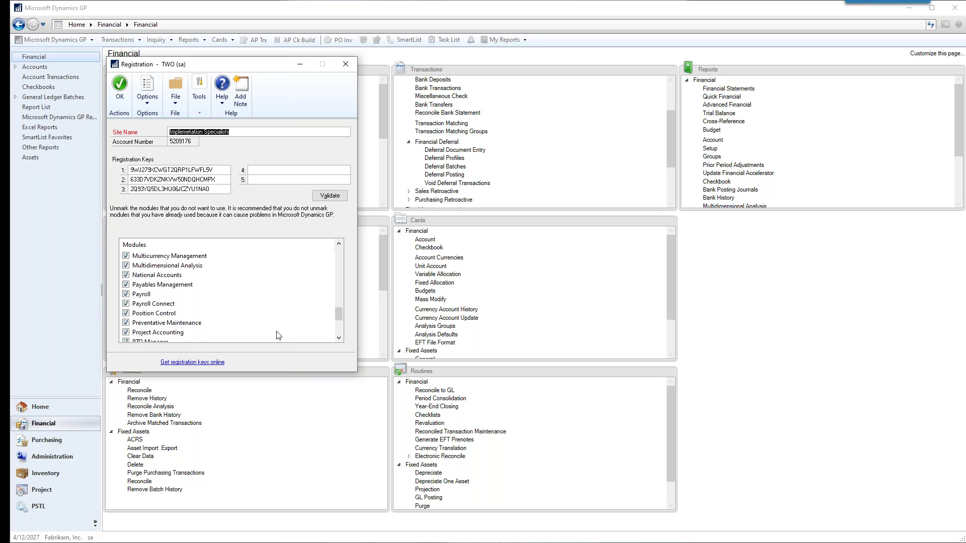
scroll(278, 335, "down", 2)
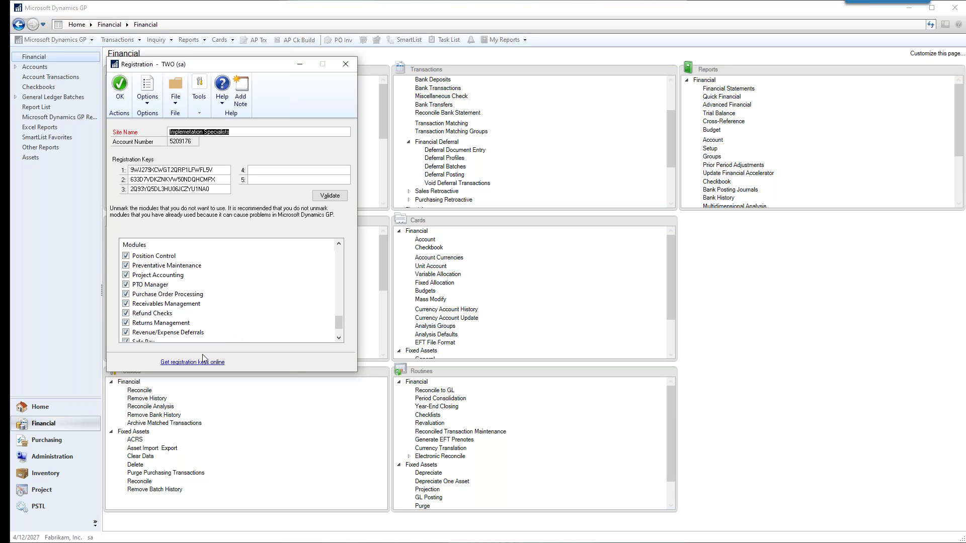
left_click_drag(212, 375, 211, 414)
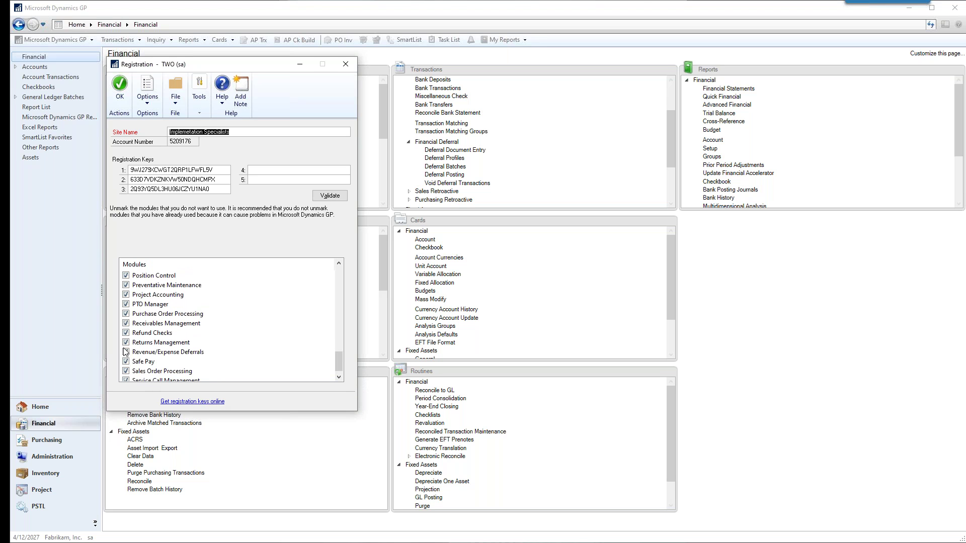
left_click(346, 65)
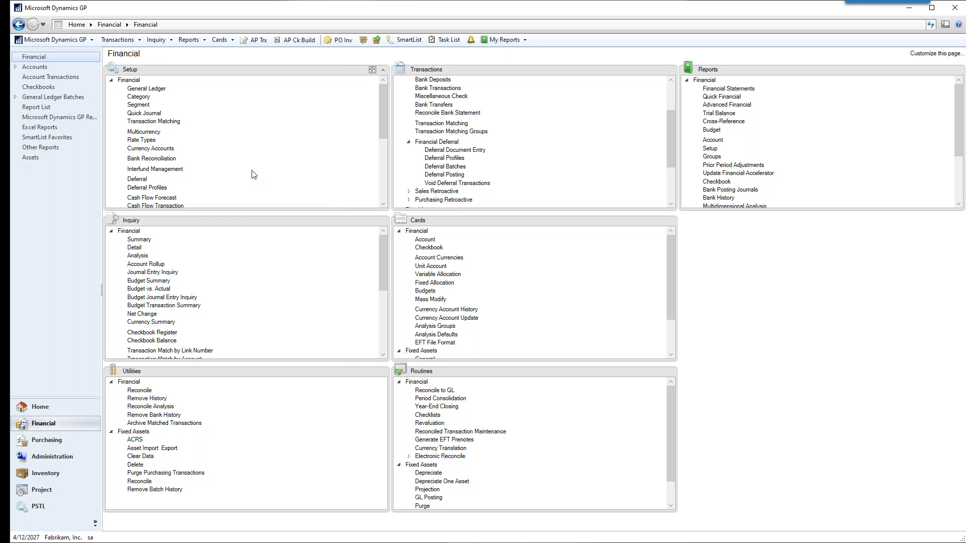
Open the financial Deferral Setup, look through the available source documents, and close the lookup without selecting another one
left_click(137, 179)
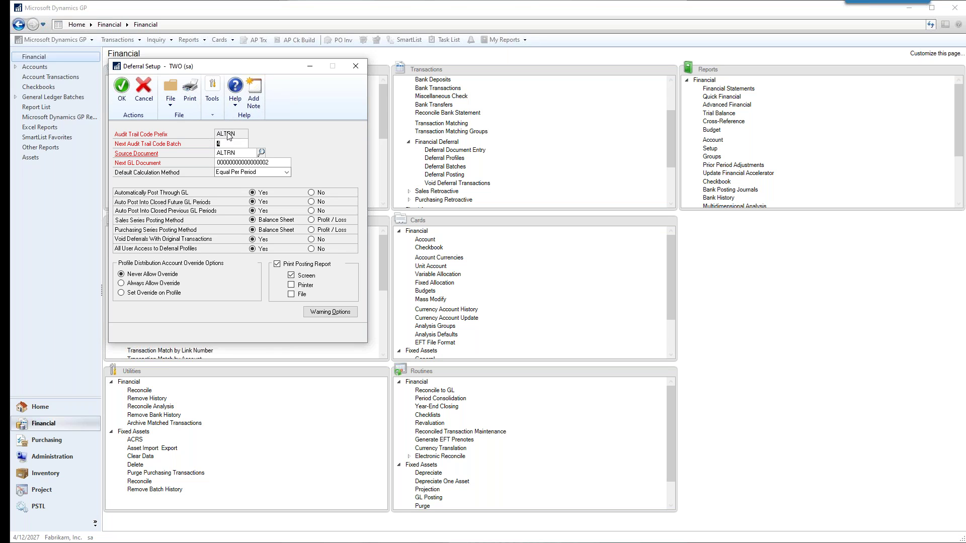
left_click(247, 154)
left_click(245, 155)
left_click(240, 153)
left_click(262, 153)
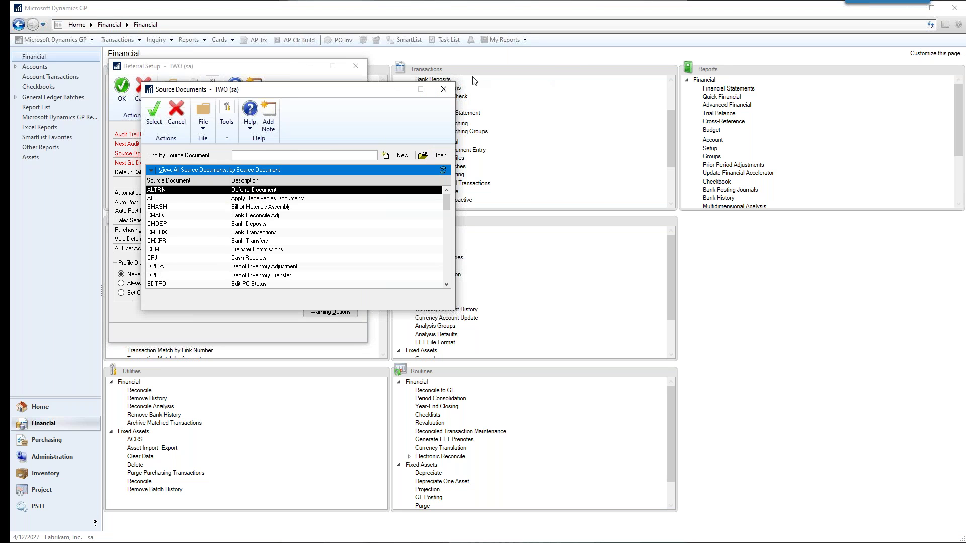
left_click(436, 91)
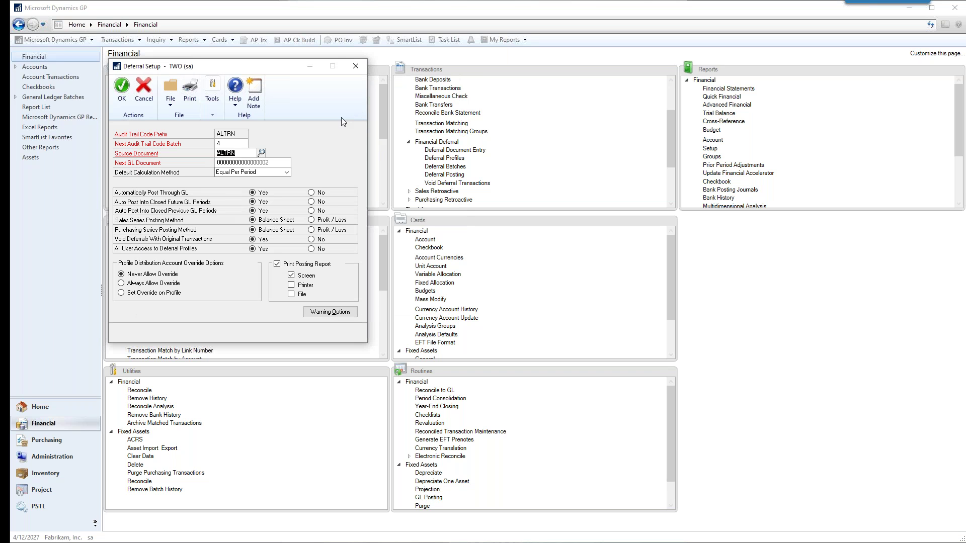
Switch the default calculation method to Miscellaneous and back to Equal Per Period
left_click(278, 160)
left_click(250, 164)
left_click(278, 173)
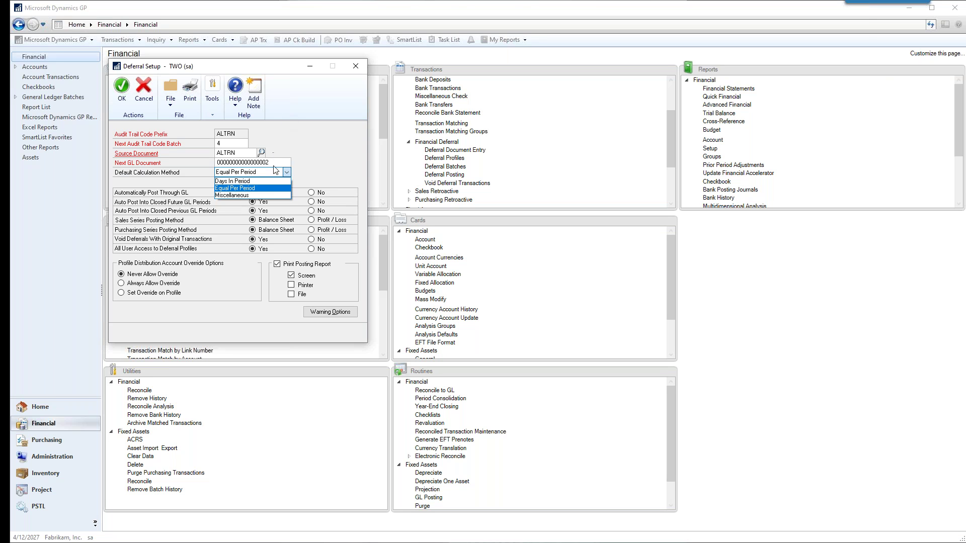
left_click(257, 196)
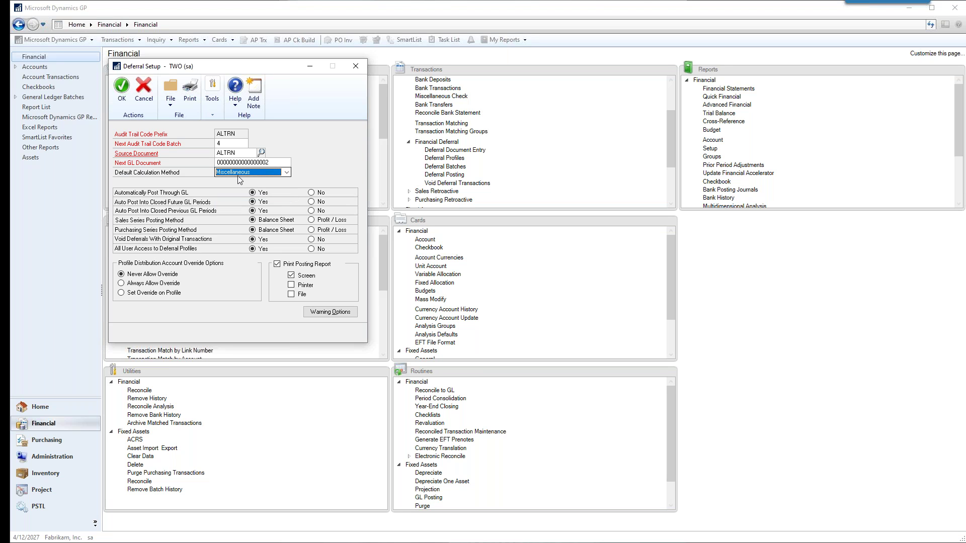
left_click(287, 173)
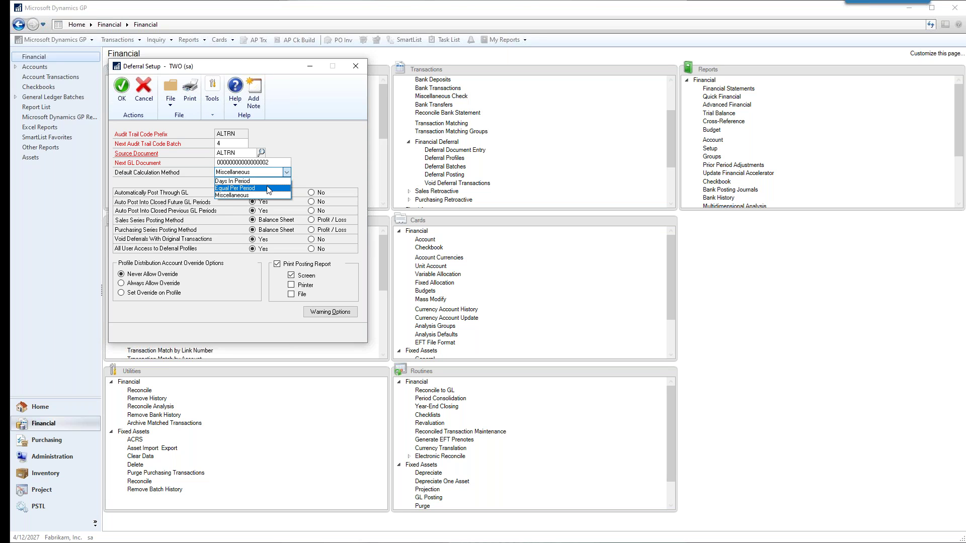
left_click(269, 189)
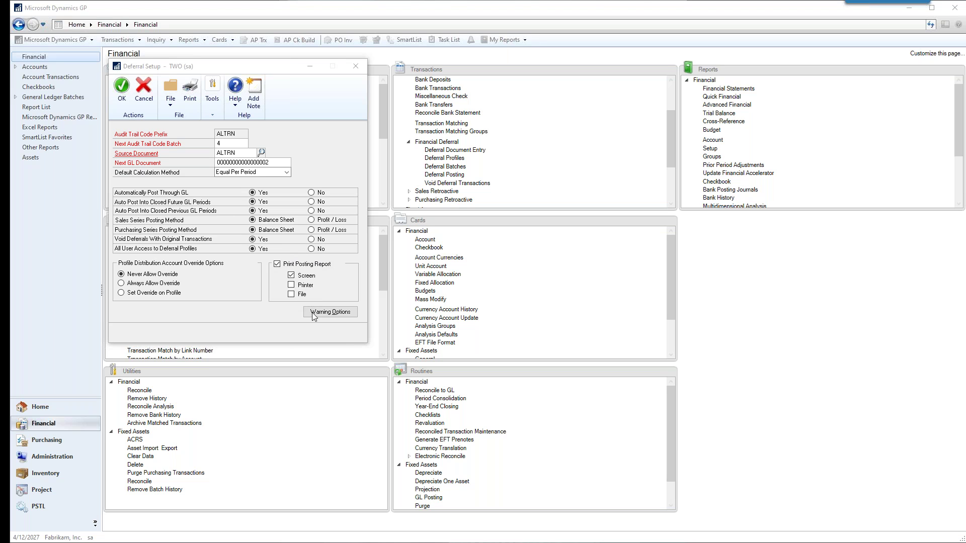
Review the deferral warning options for Receivables Management and close Deferral Setup, saving the changes
left_click(339, 313)
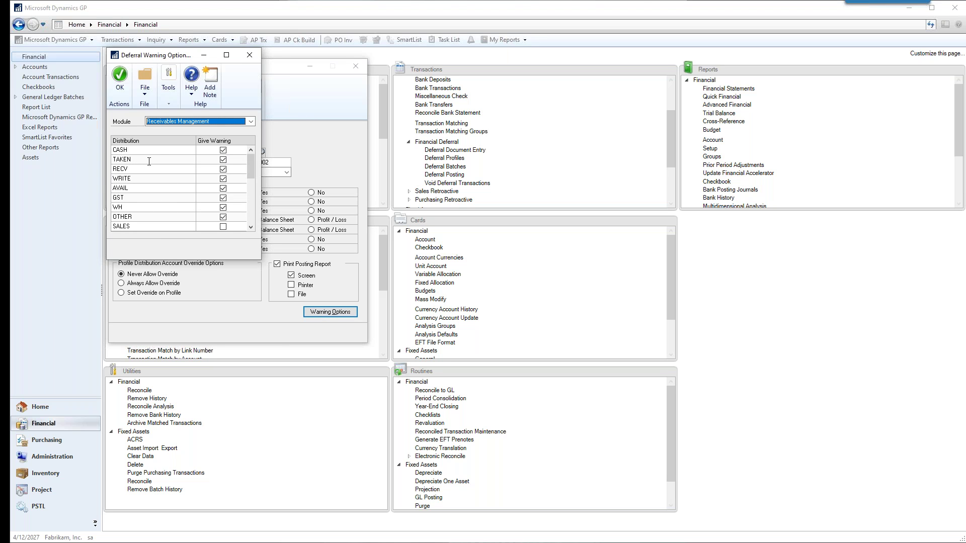
left_click(255, 58)
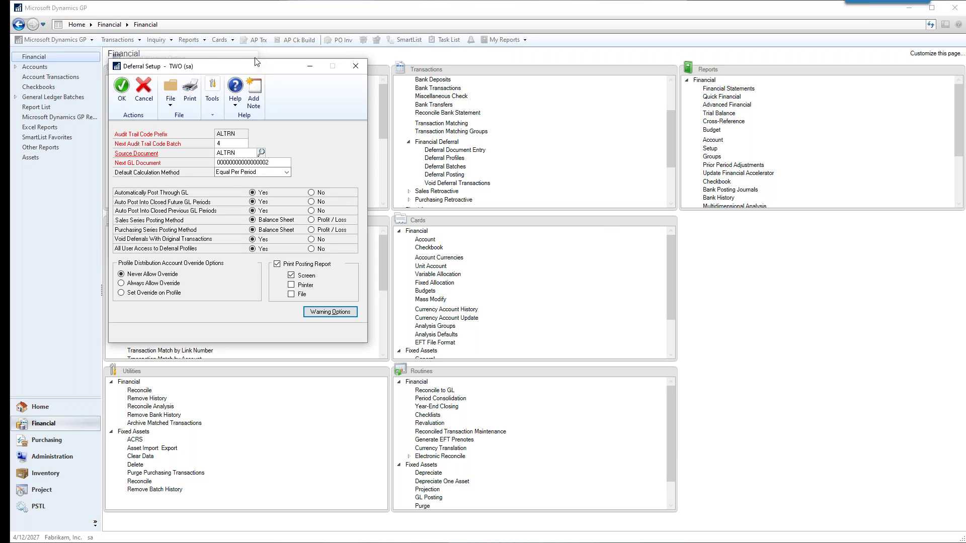
left_click(354, 65)
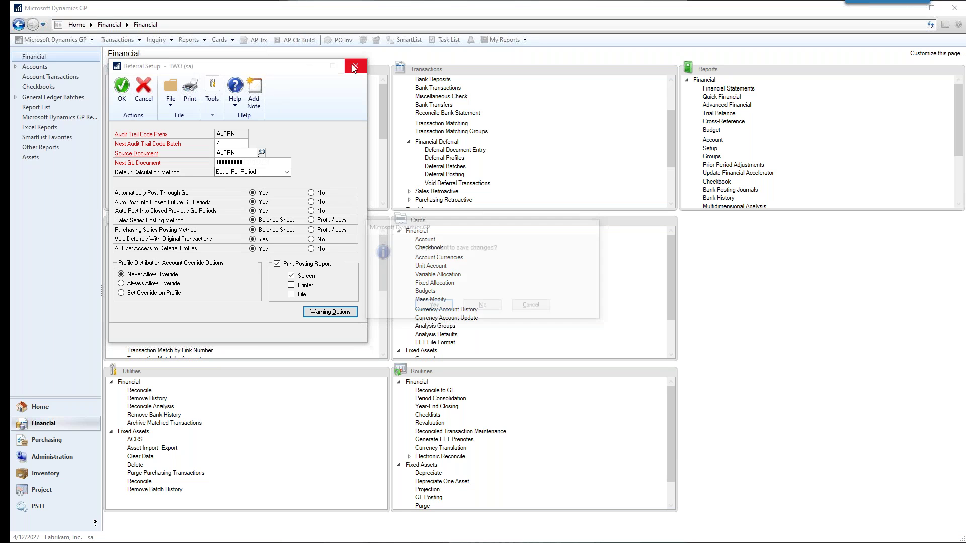
left_click(431, 307)
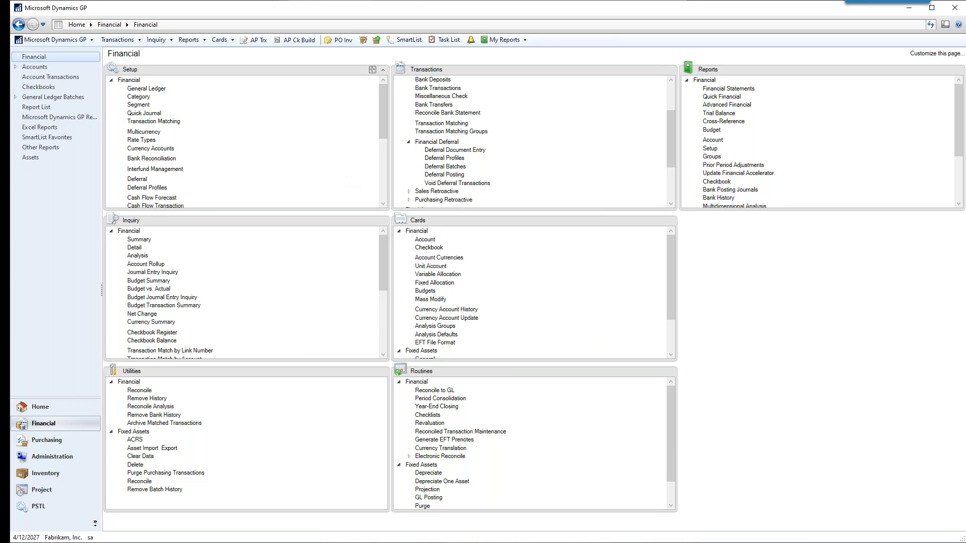
Look up the existing deferral profile names and recheck the options in Deferral Setup
left_click(137, 180)
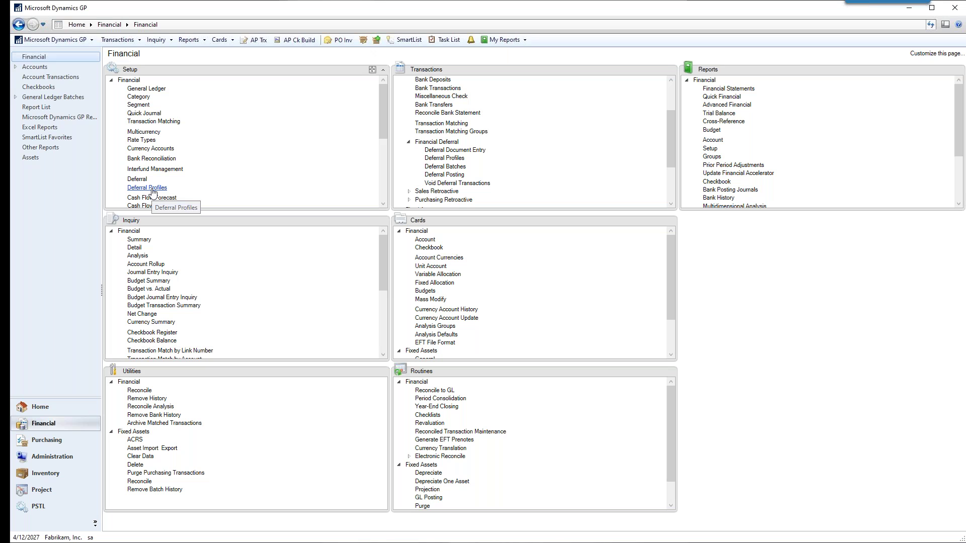
left_click(153, 189)
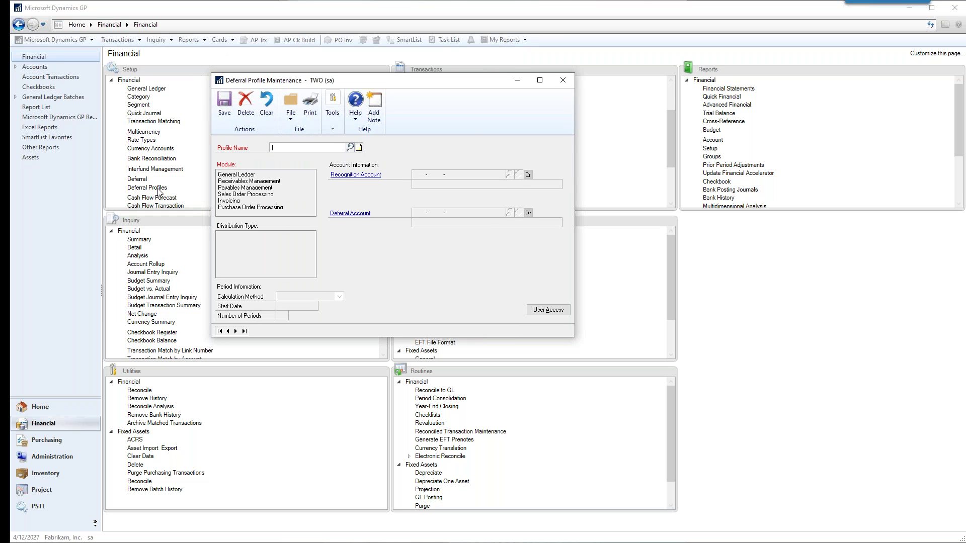
left_click(351, 148)
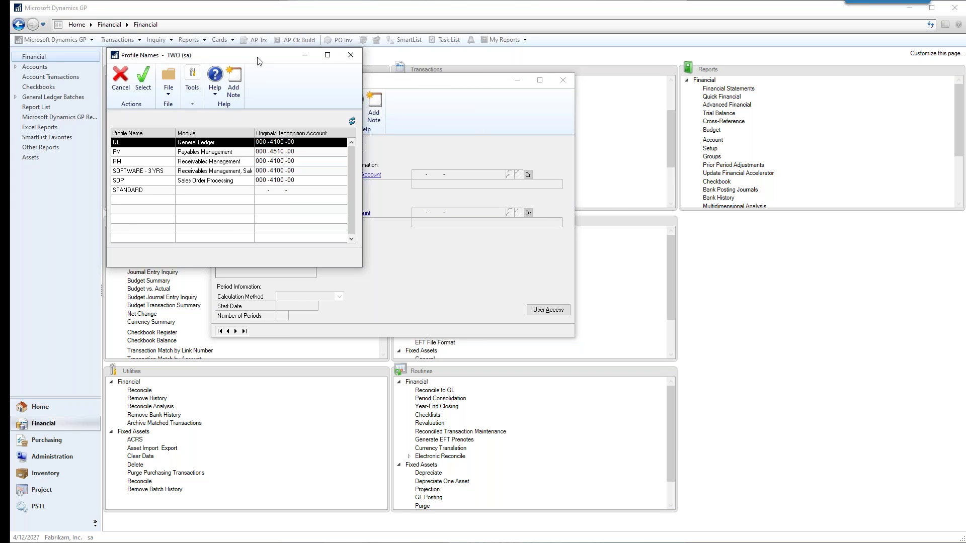
left_click_drag(260, 61, 518, 59)
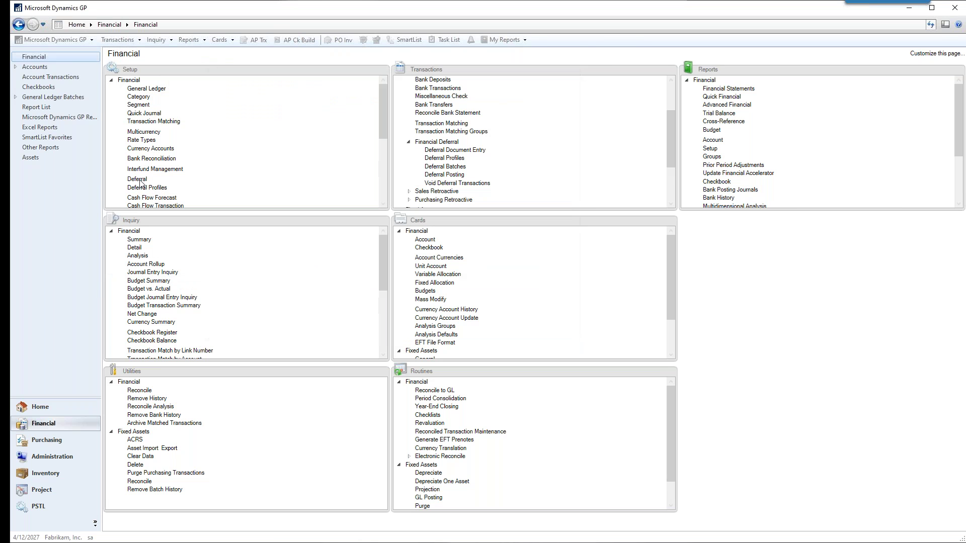
left_click(140, 180)
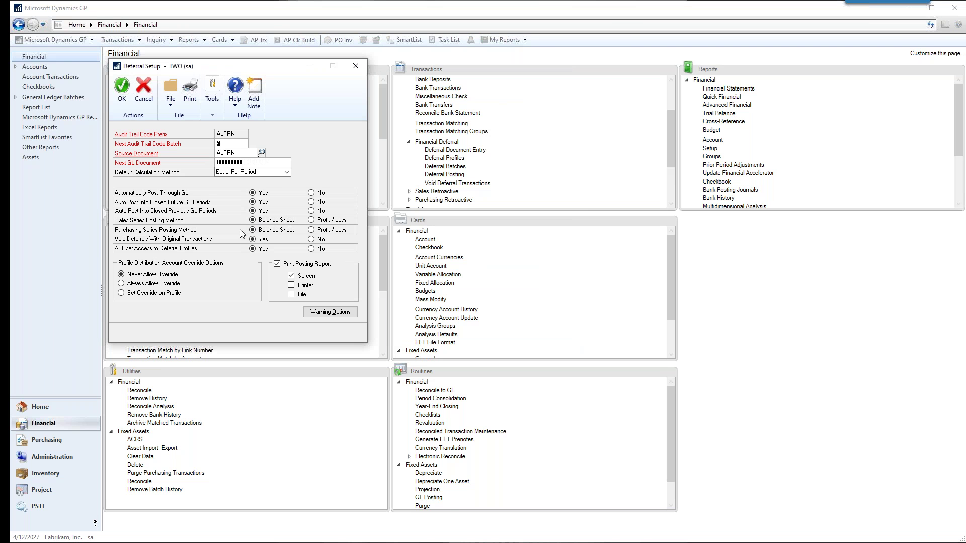
left_click(357, 68)
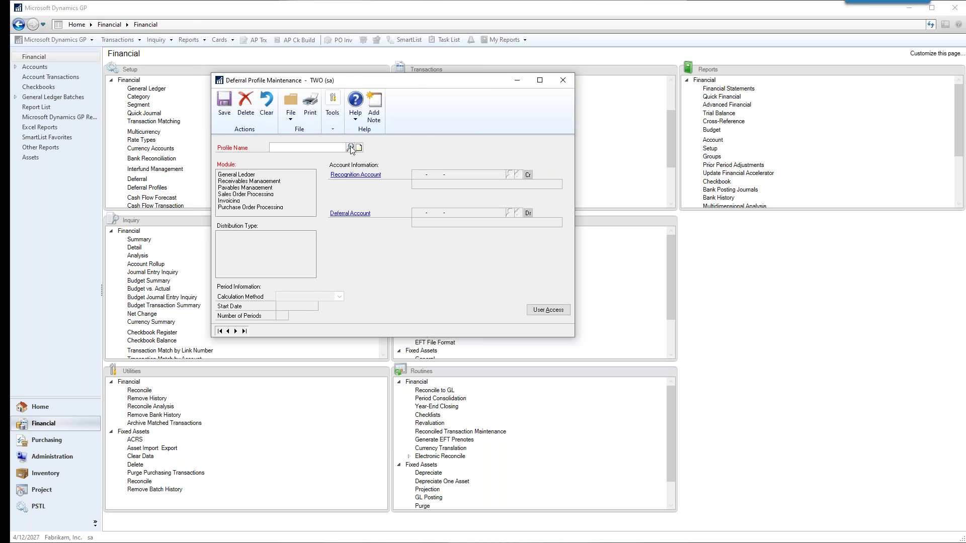
Load the PM deferral profile to review its accounts, distribution type and period information, and clear the form
left_click(350, 147)
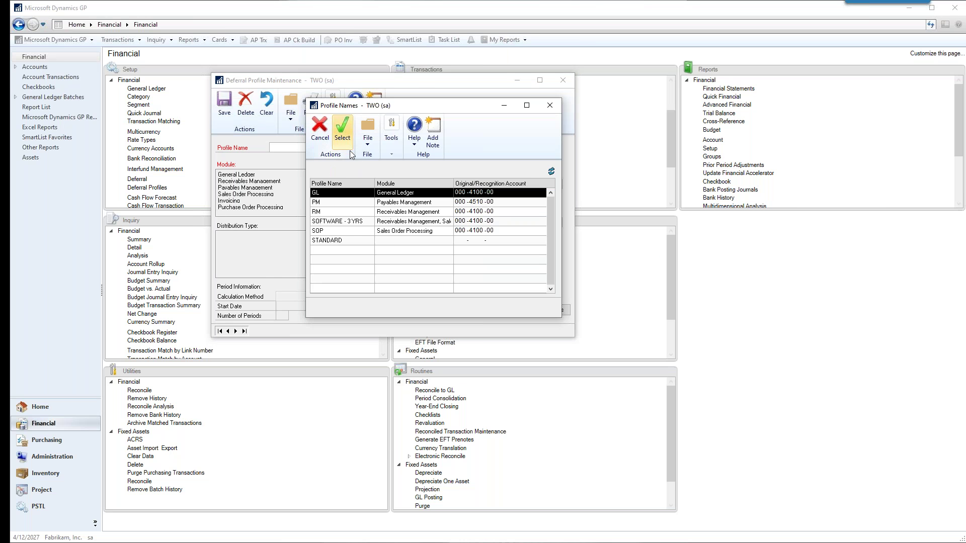
double_click(330, 204)
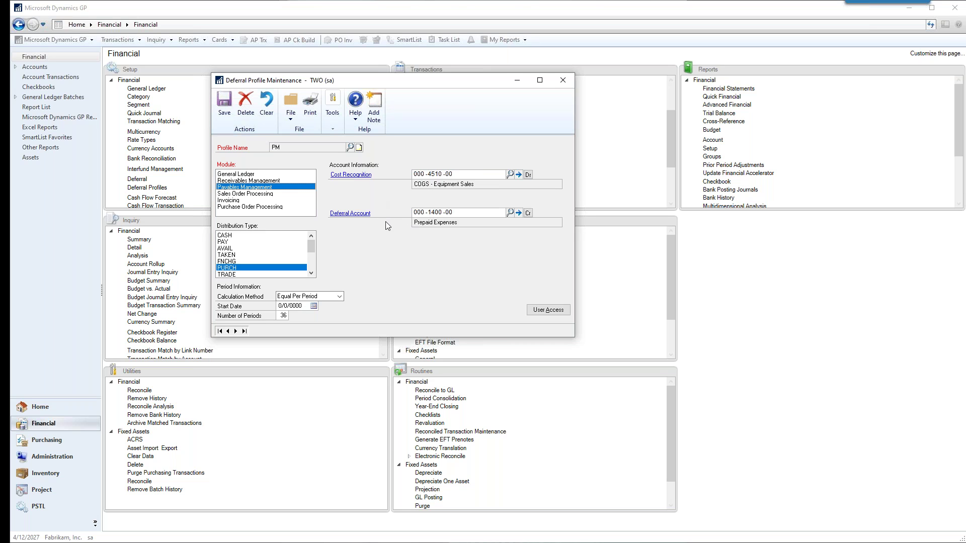
left_click(15, 199)
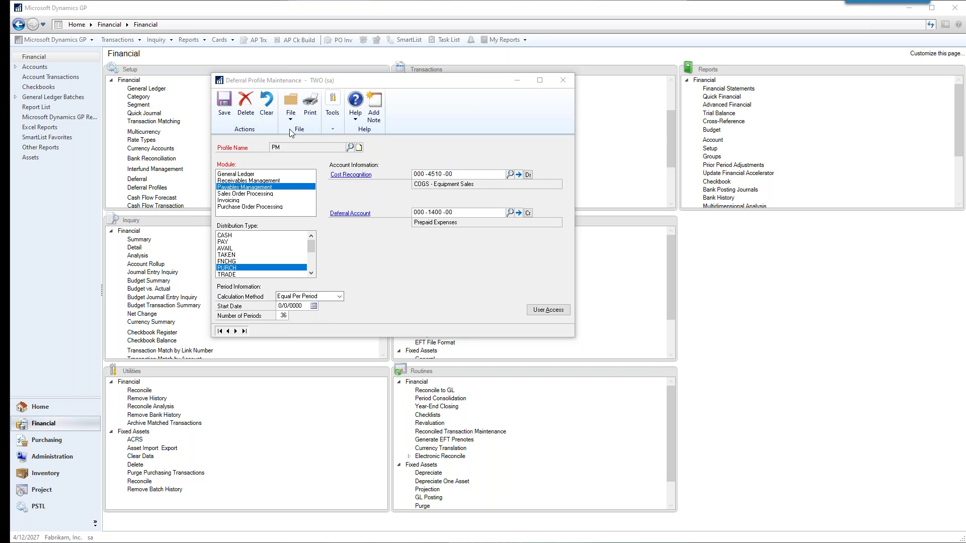
left_click(269, 112)
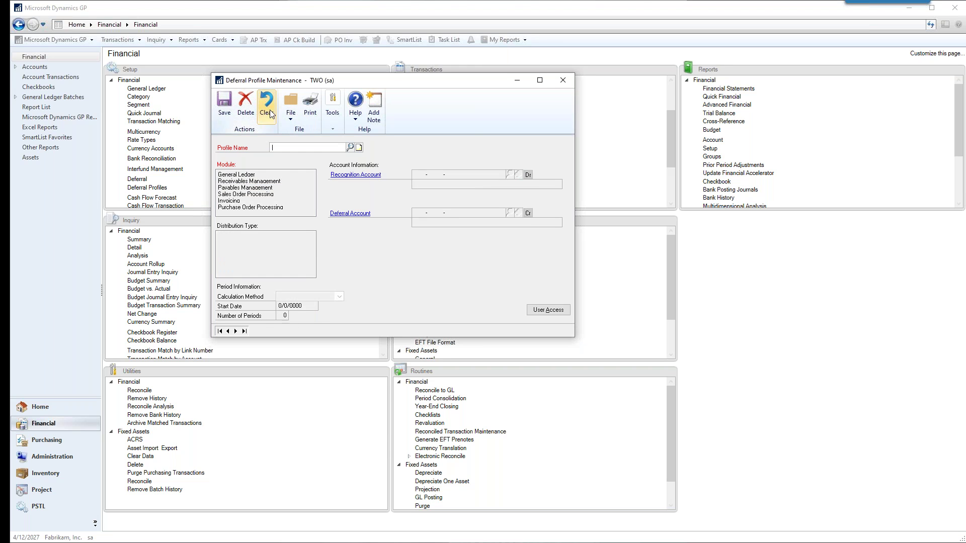
Load the SOFTWARE - 3 YRS deferral profile and examine its number of periods and available calculation methods
left_click(349, 147)
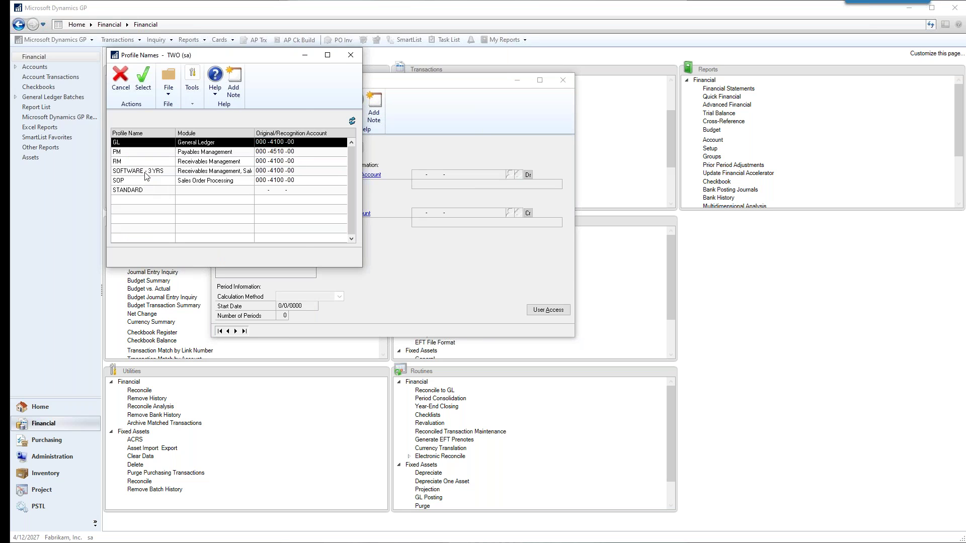
double_click(146, 172)
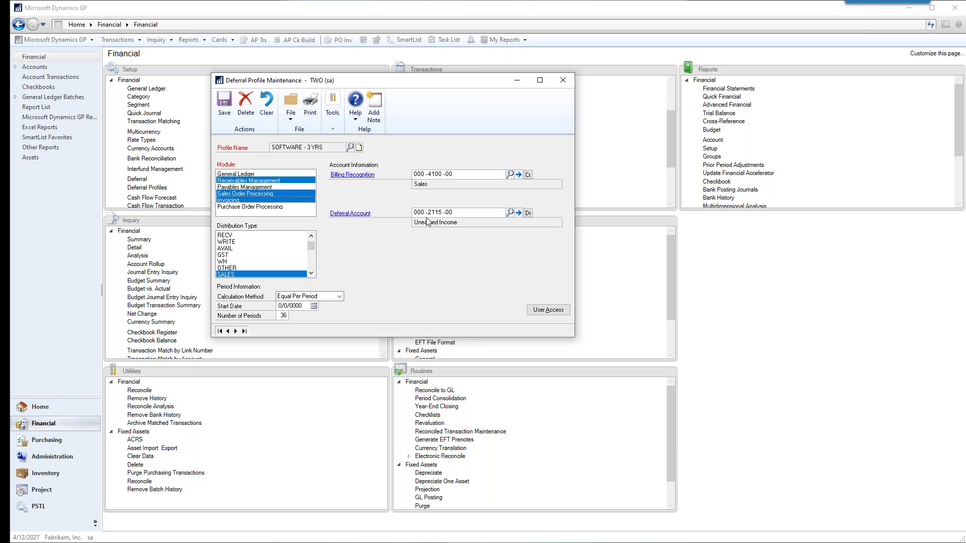
double_click(281, 316)
left_click(340, 297)
left_click(340, 297)
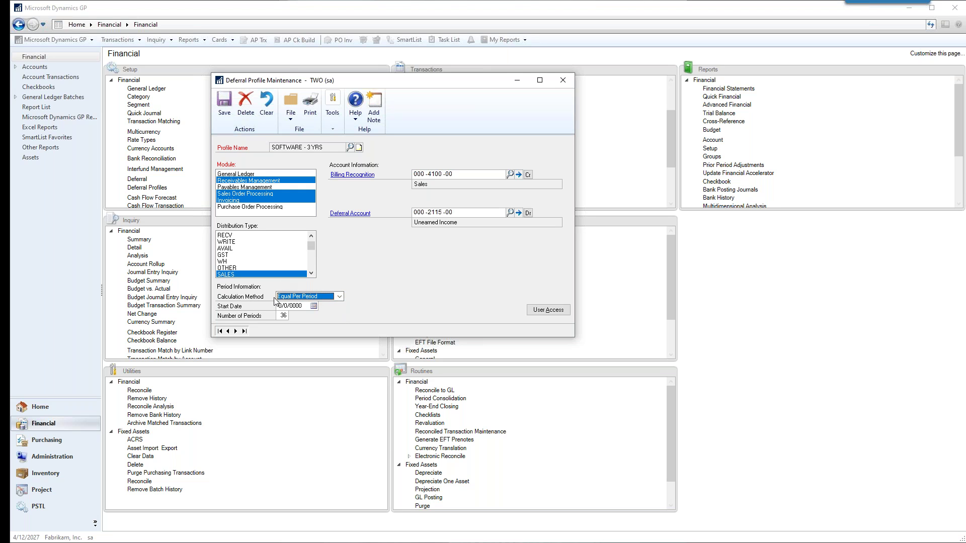
left_click(340, 296)
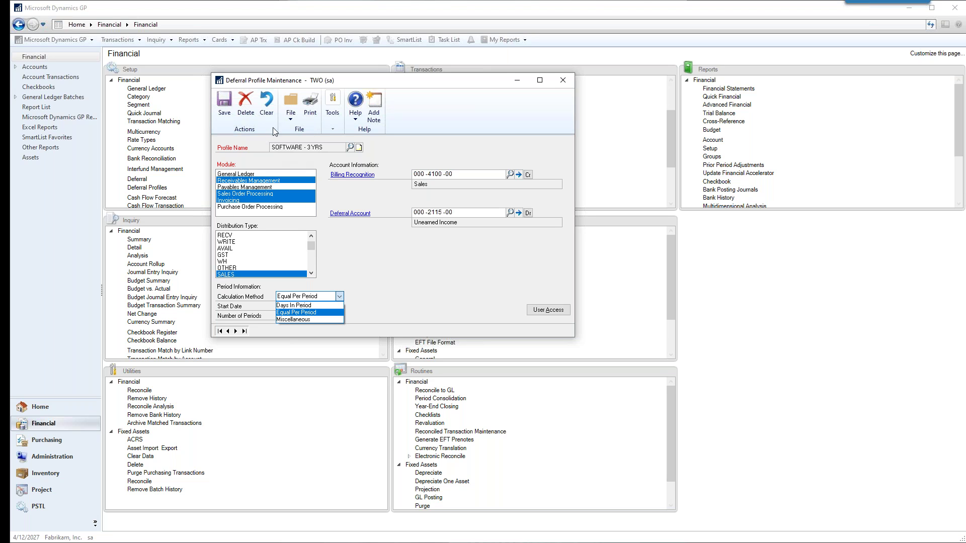
left_click(425, 282)
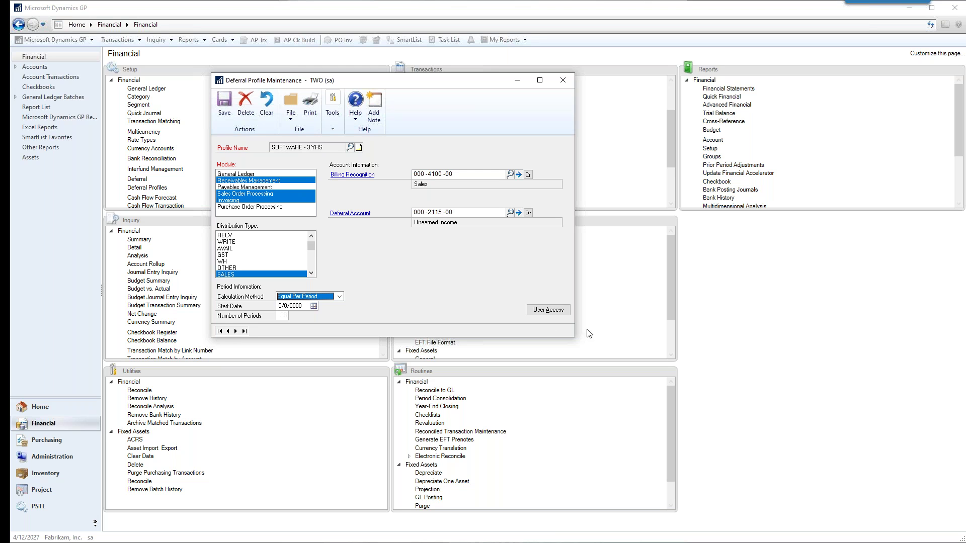
Open the user access settings for the SOFTWARE - 3 YRS profile and look up the available user IDs
left_click(557, 311)
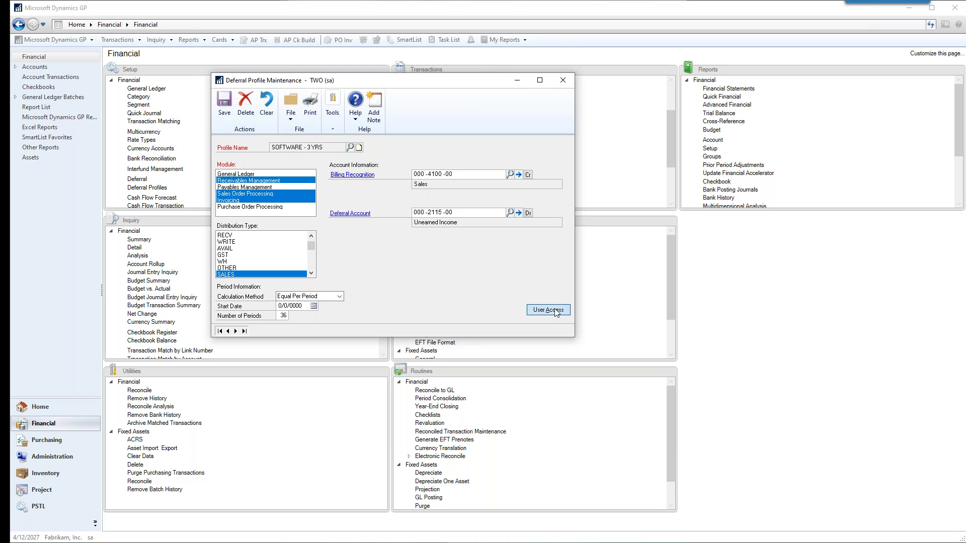
left_click(236, 158)
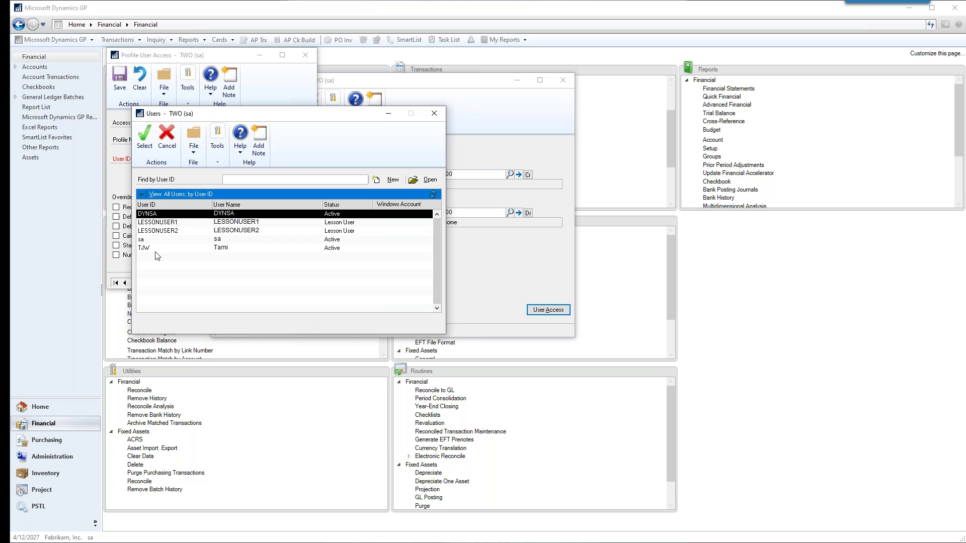
left_click(434, 113)
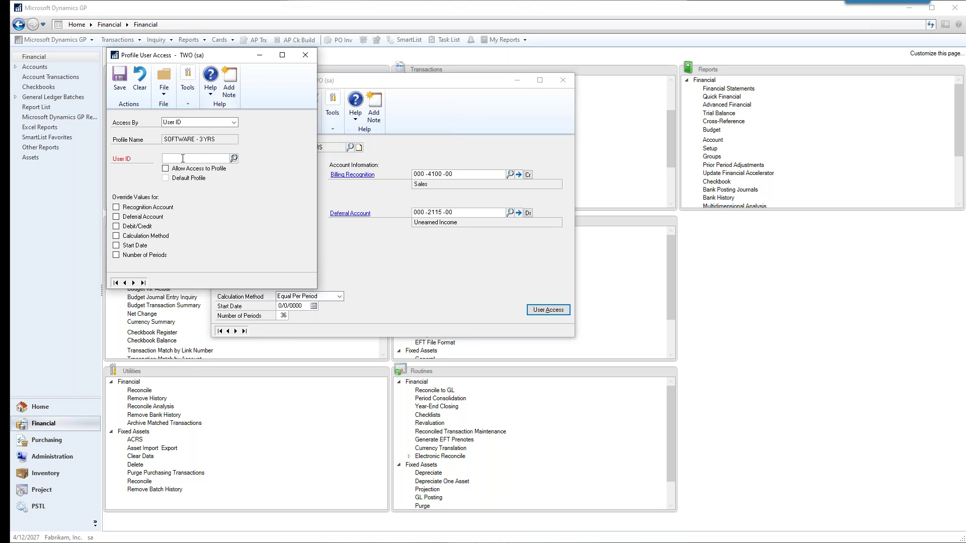
Load user sa to check the profile access and override options, clear the form, and close the user access and profile windows
type("sa")
key("Tab")
key("space")
left_click(116, 255)
left_click(140, 86)
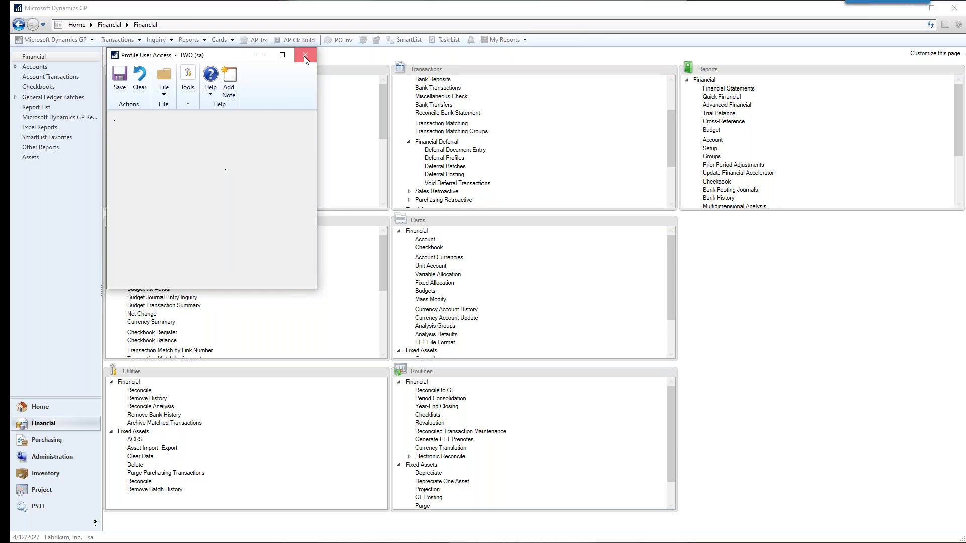
left_click(305, 55)
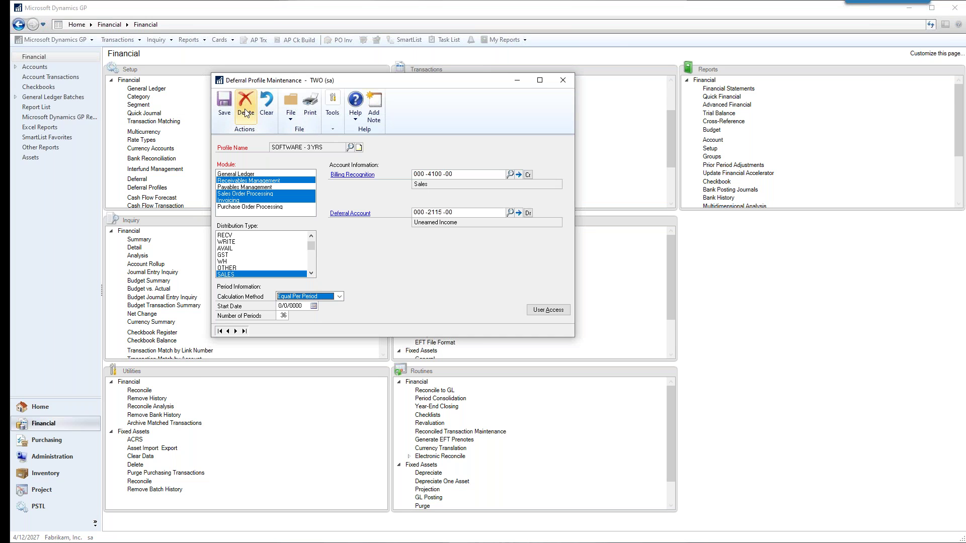
left_click(246, 112)
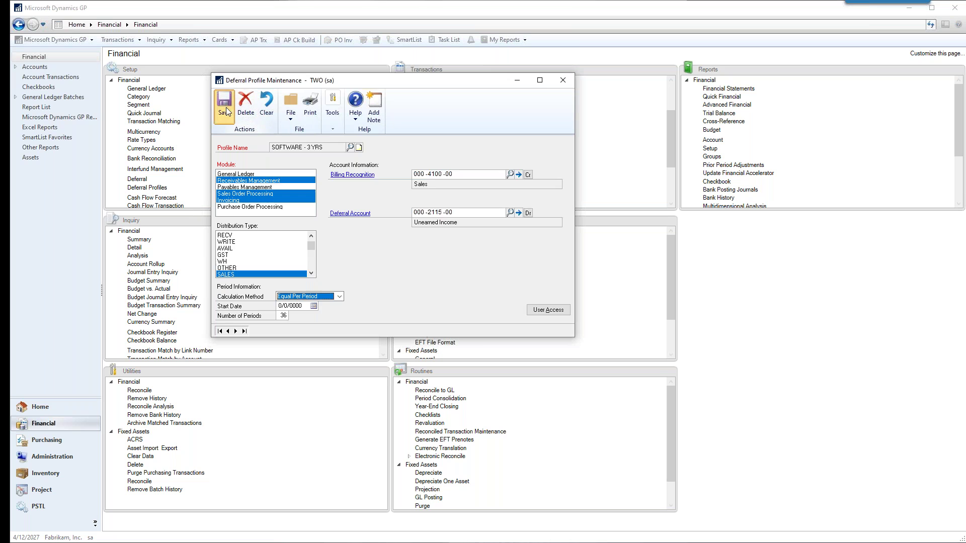
left_click(571, 79)
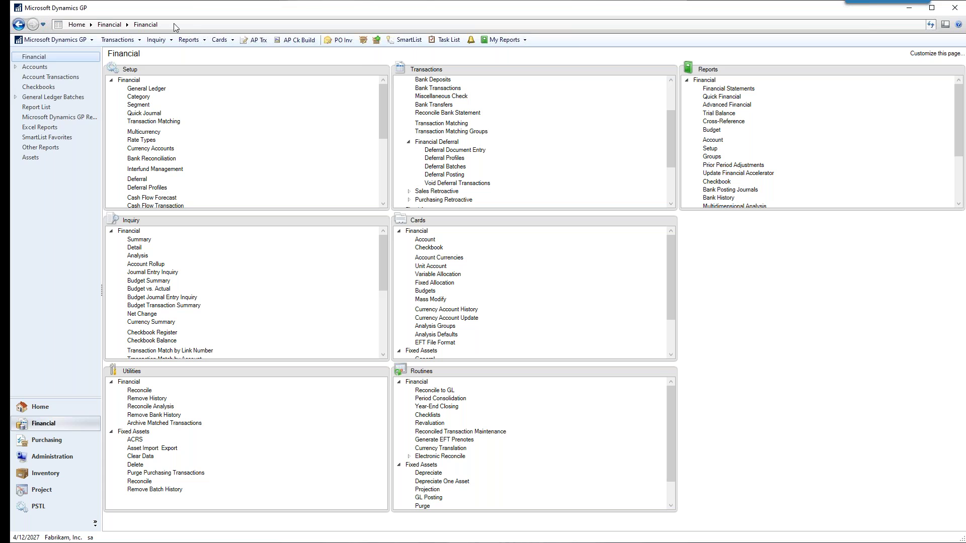
Start a payables invoice described "test deferral", with long description "testing the deferrals", for vendor ADVANCED0001
left_click(125, 42)
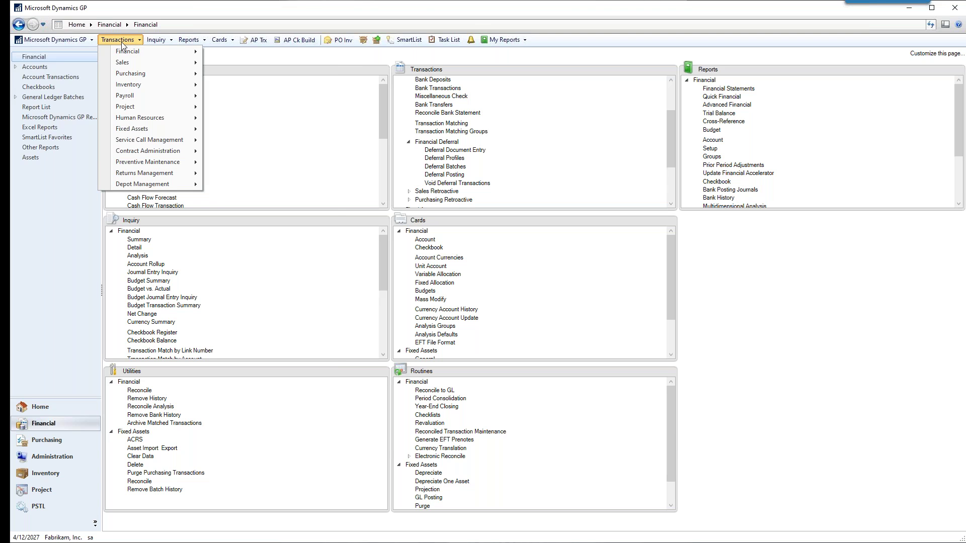
mouse_move(130, 77)
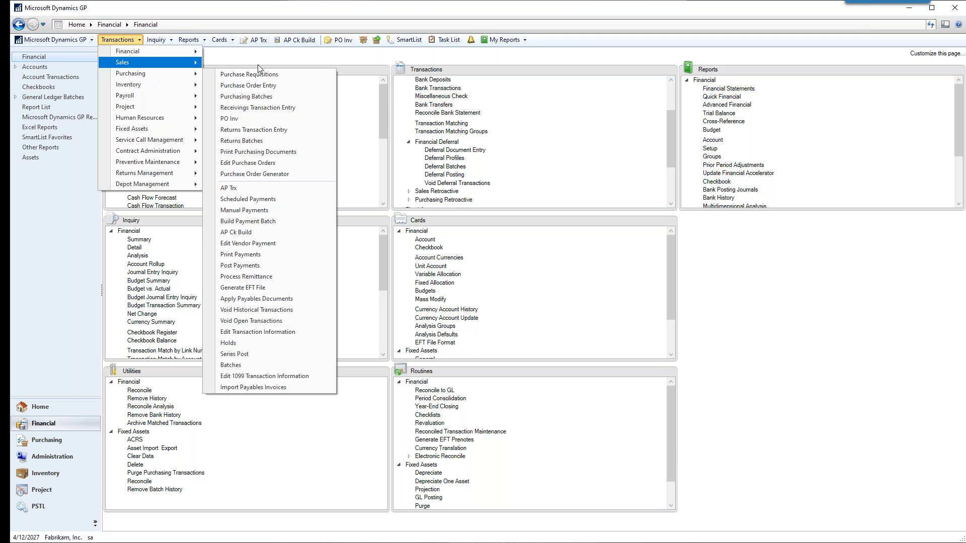
left_click(233, 187)
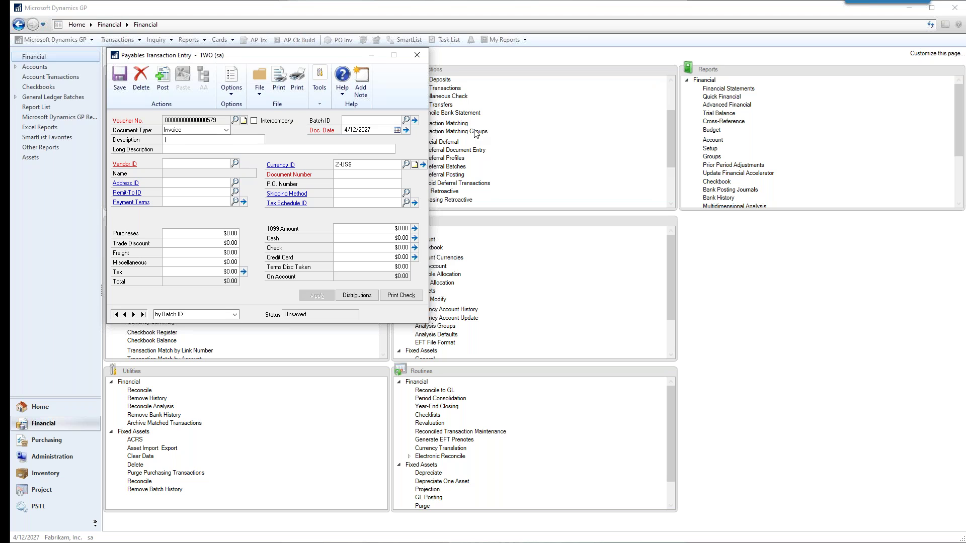
type("test deferral")
left_click(237, 161)
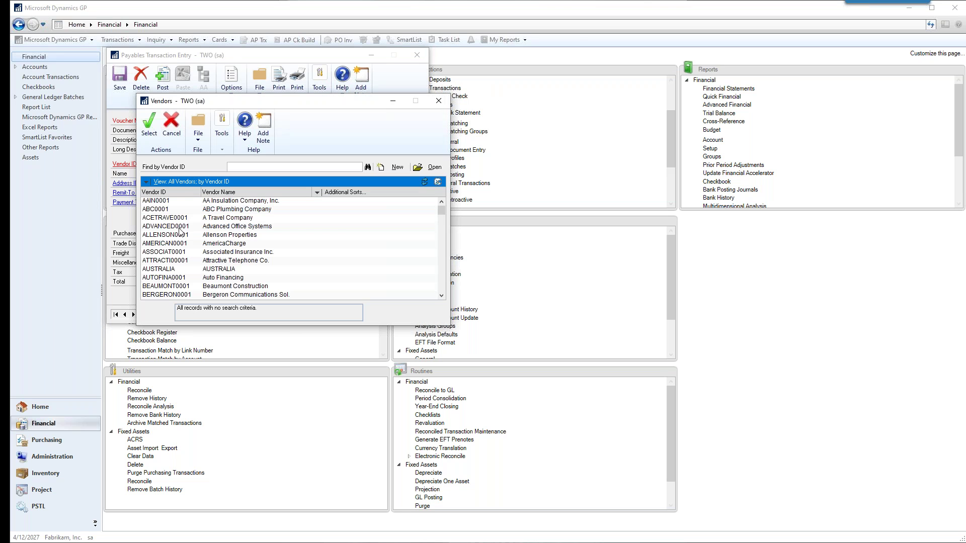
double_click(175, 228)
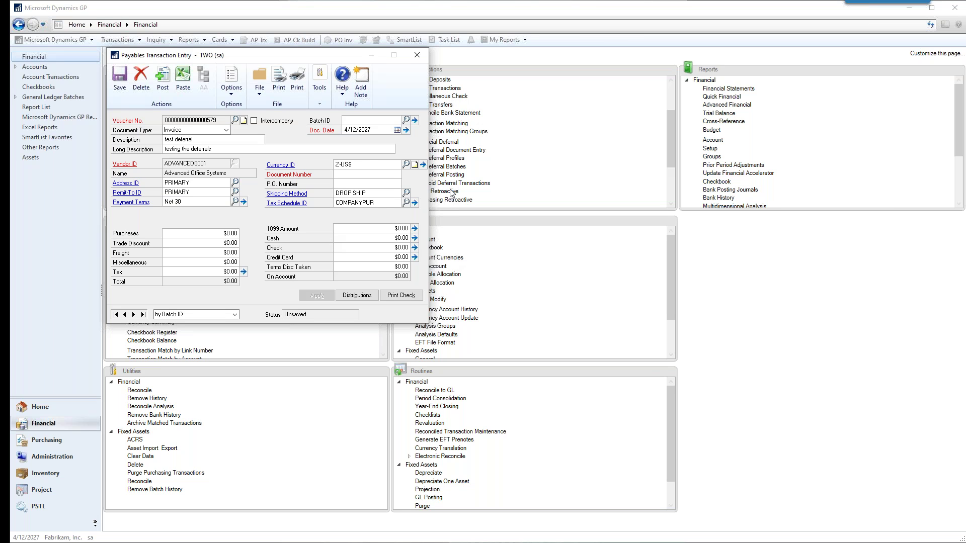
Set the invoice's document number to TESTDEF2 and its purchases amount to $2,400.00
type("TESTDEF2")
left_click(231, 233)
type("2400")
key("Tab")
Check the invoice's account distributions and remove the tax schedule from the invoice
left_click(360, 296)
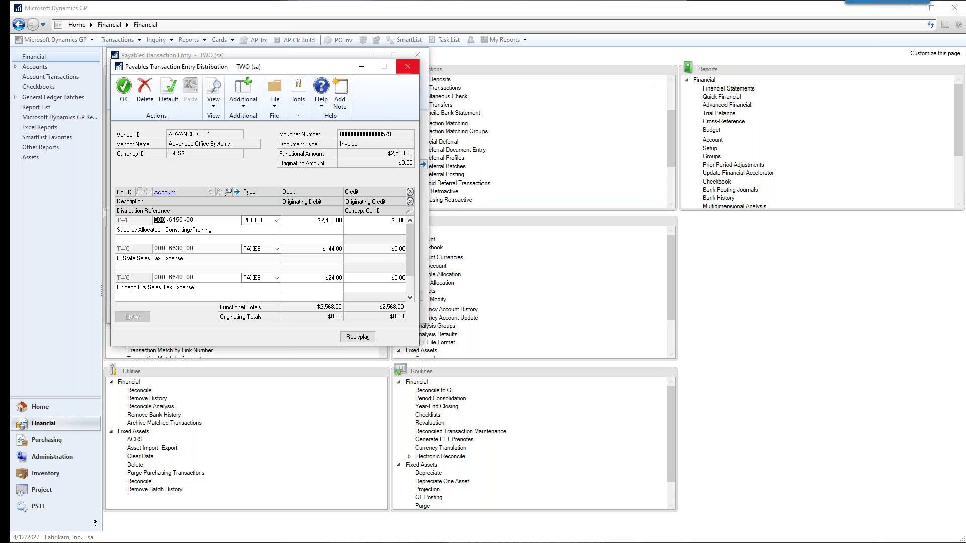
left_click(412, 67)
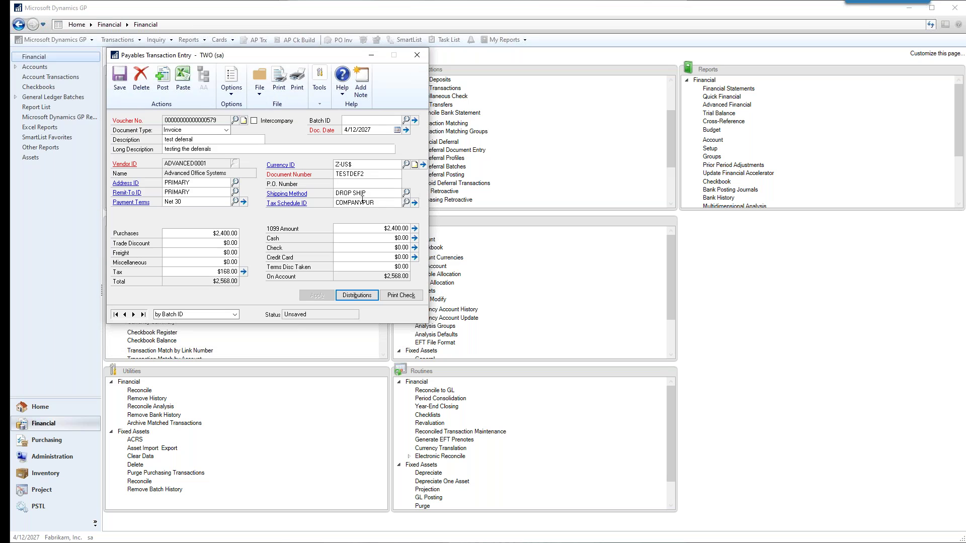
key("Delete")
key("Tab")
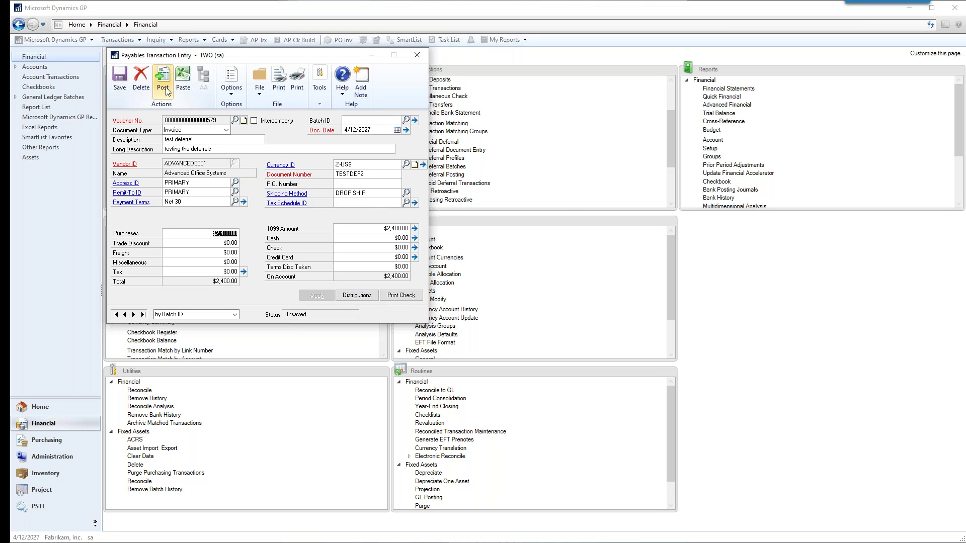
left_click(207, 244)
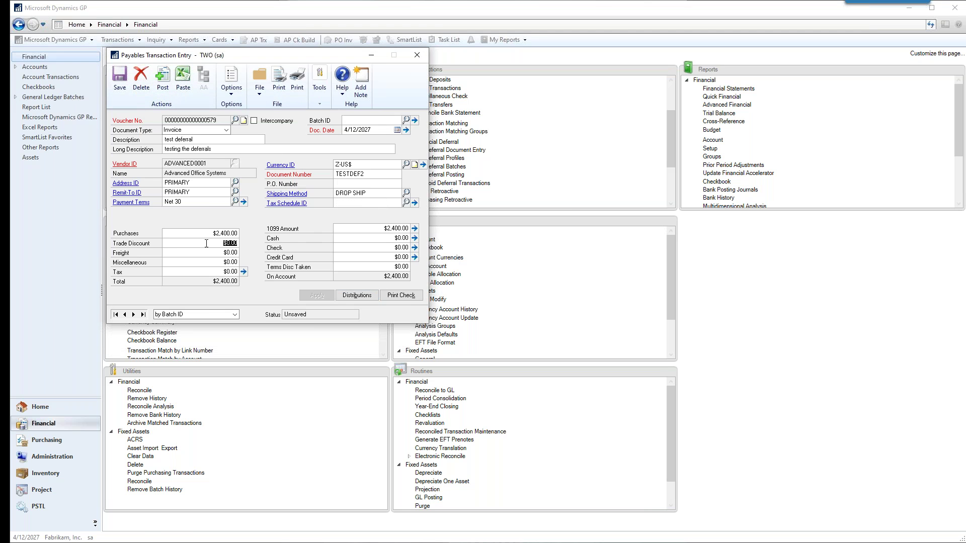
Reset the invoice's account distributions to their defaults, replacing the existing entries
left_click(357, 296)
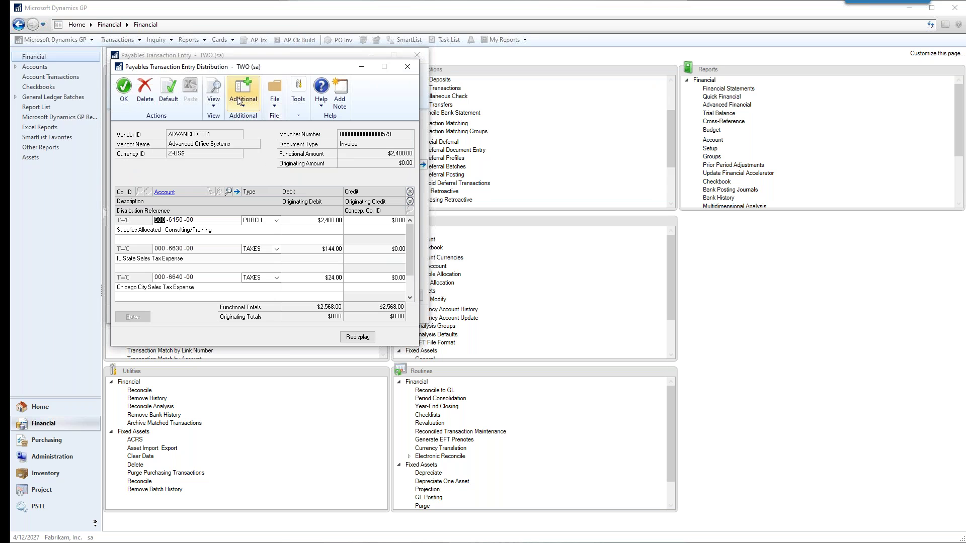
left_click(173, 94)
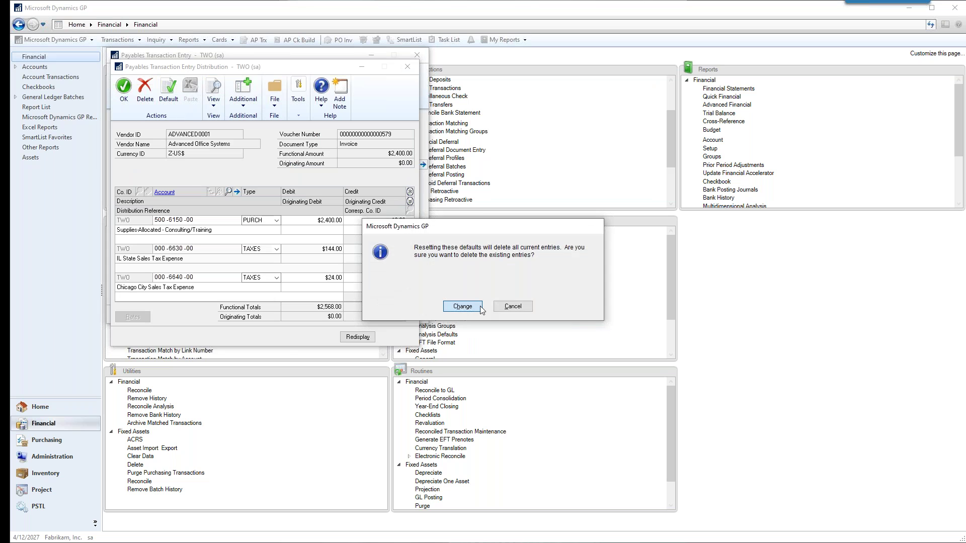
left_click(461, 307)
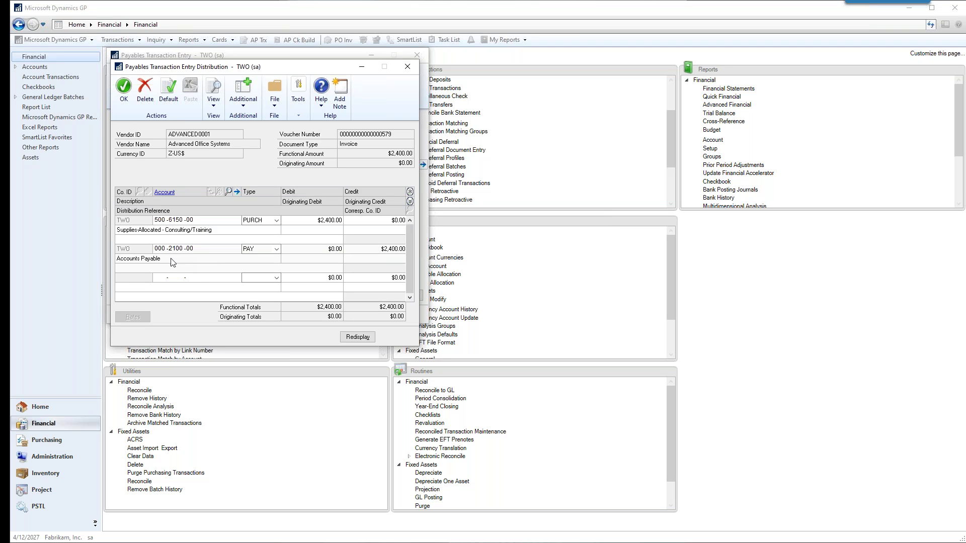
Change the account of the PURCH distribution line to 000-1400-00
double_click(156, 222)
type("000 -1400")
key("Tab")
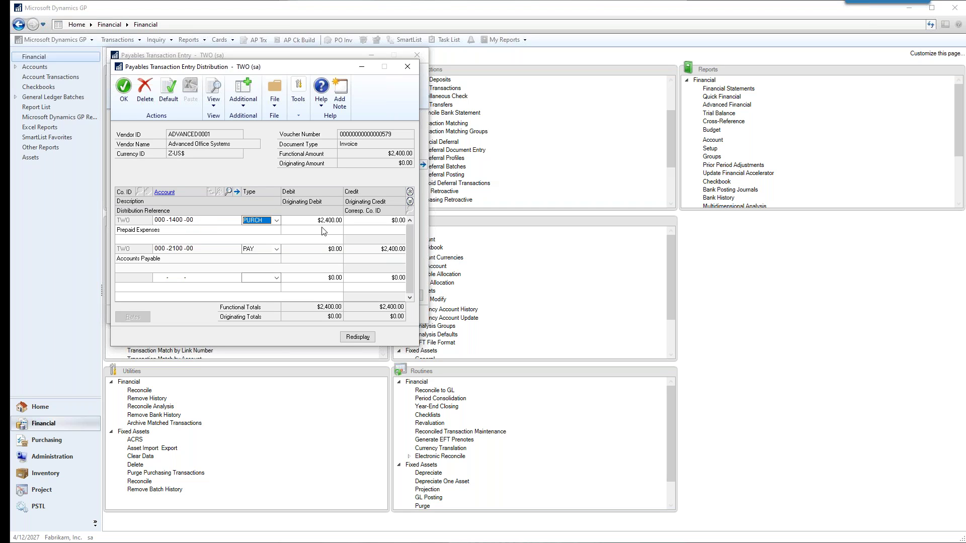
Open the deferral profile selection for the PURCH distribution line and apply the PM profile
left_click(244, 107)
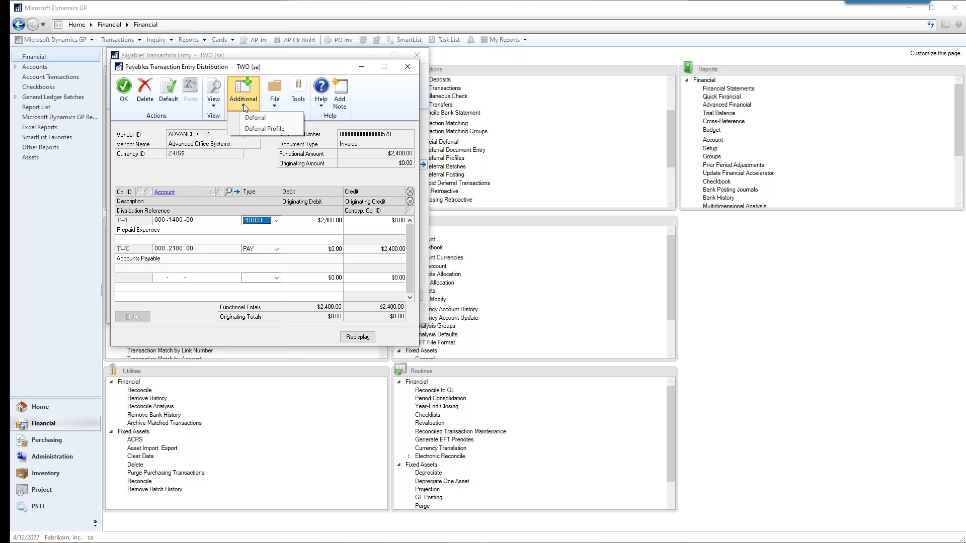
left_click(247, 128)
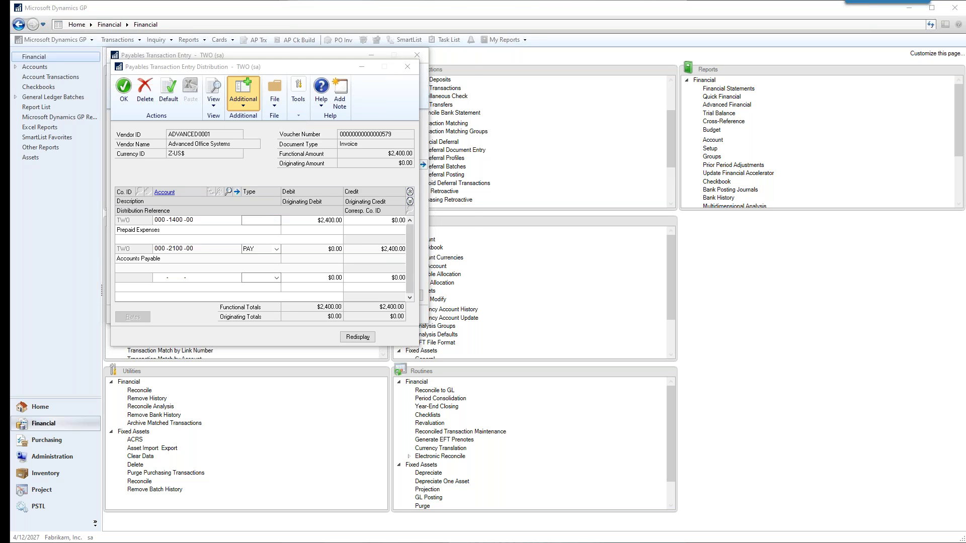
left_click(251, 122)
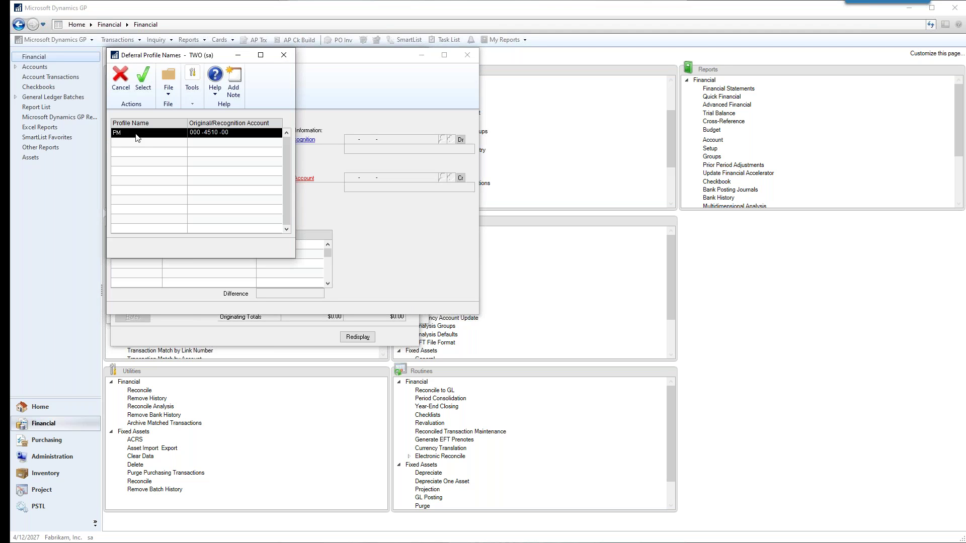
double_click(136, 134)
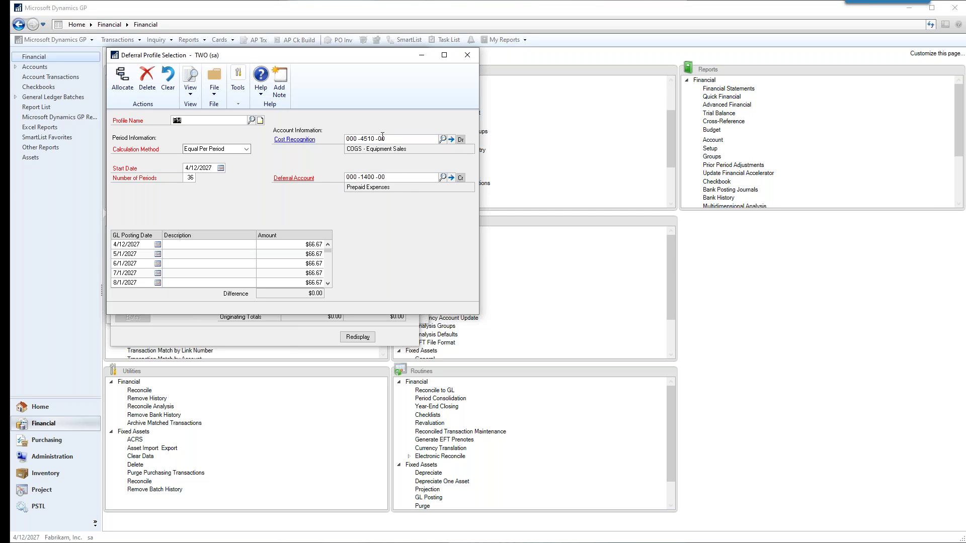
Set the deferral's number of periods to 24 and enlarge the window to show the full posting schedule
left_click(189, 179)
type("24")
key("Tab")
left_click_drag(292, 314, 243, 524)
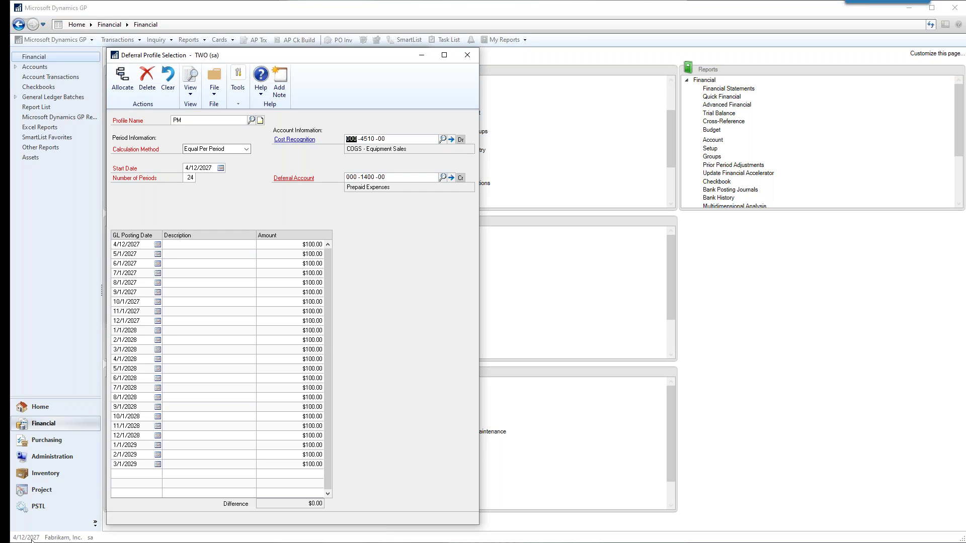
Check the GL posting dates in the deferral schedule, allocate the deferral and accept the invoice's distributions
left_click(141, 255)
left_click(141, 260)
key("Down")
left_click(142, 292)
left_click(141, 464)
left_click(130, 464)
left_click(143, 455)
left_click(122, 82)
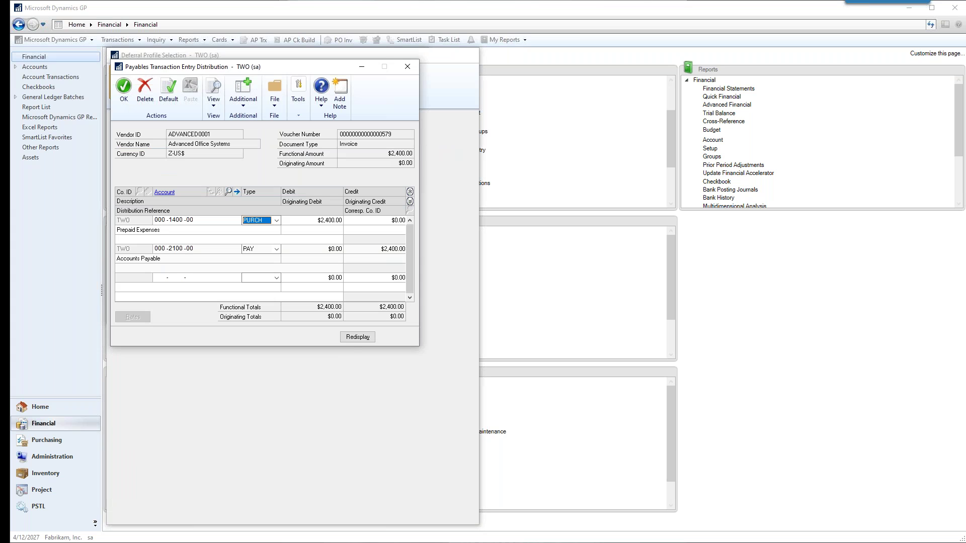
left_click(130, 94)
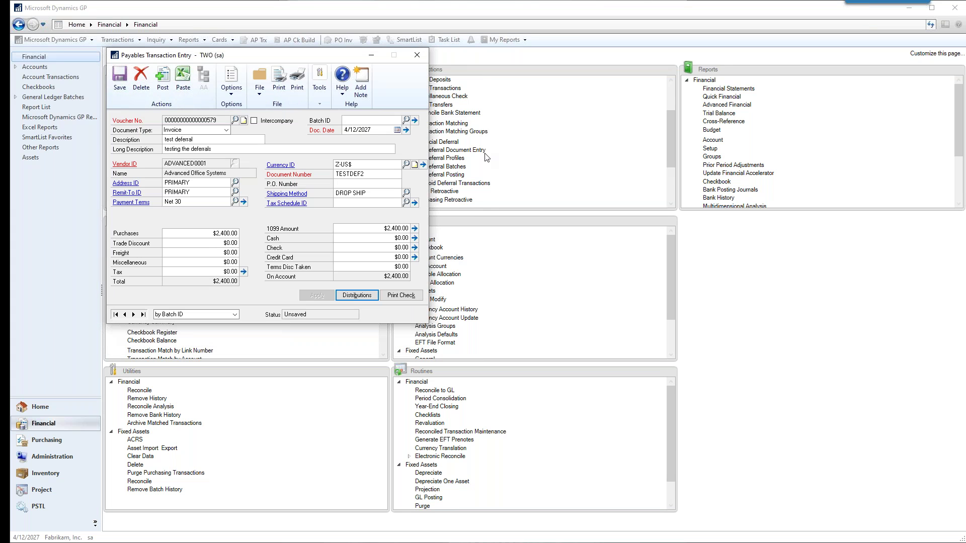
Post the payables invoice despite the vendor's existing purchase order, and close the transaction entry window
left_click(163, 91)
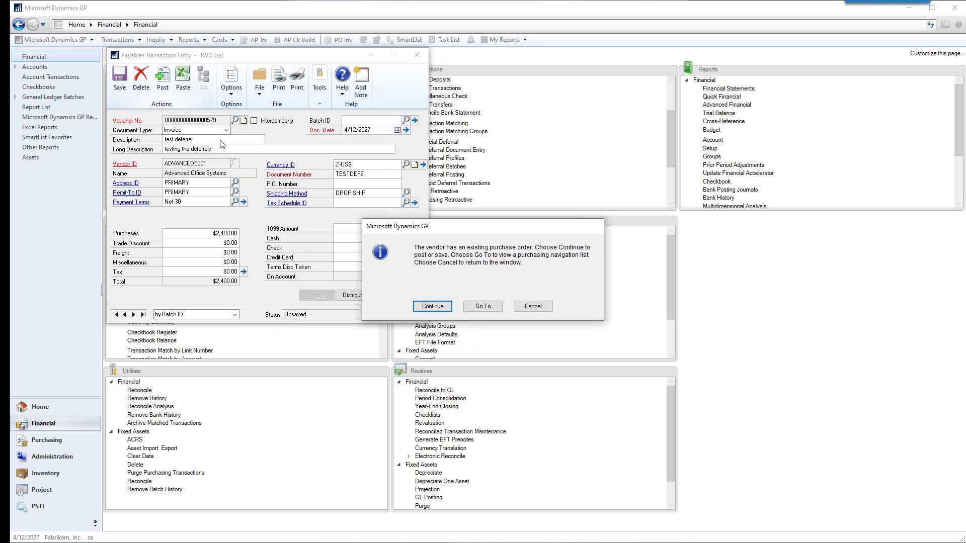
left_click(444, 309)
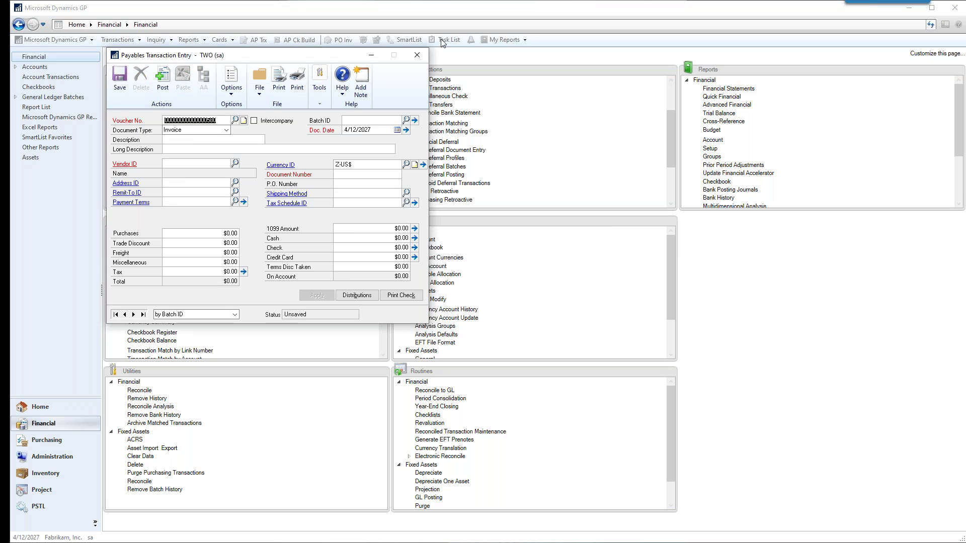
left_click(422, 57)
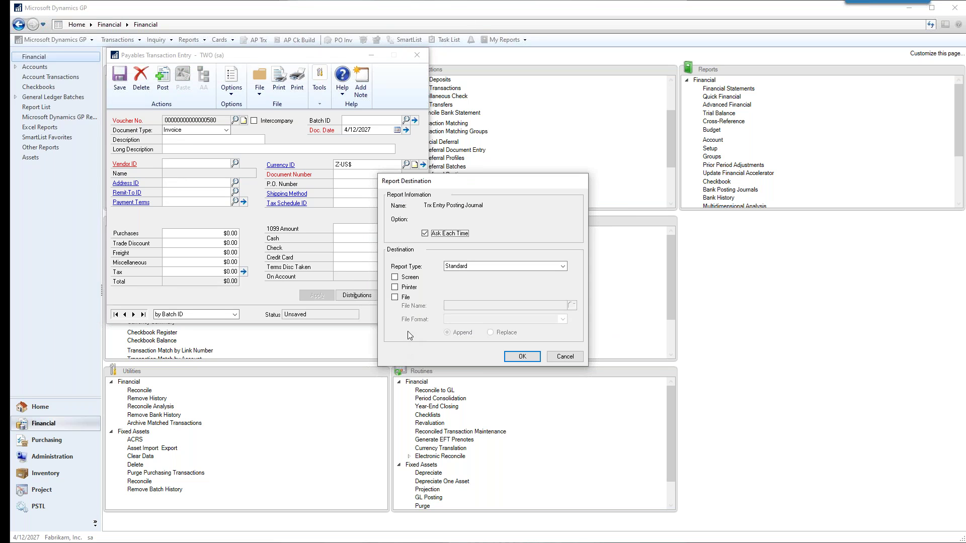
Send the posting reports, including the Trx Entry Posting Journal and Trx Distribution Summary, to the screen
left_click(406, 281)
left_click(526, 355)
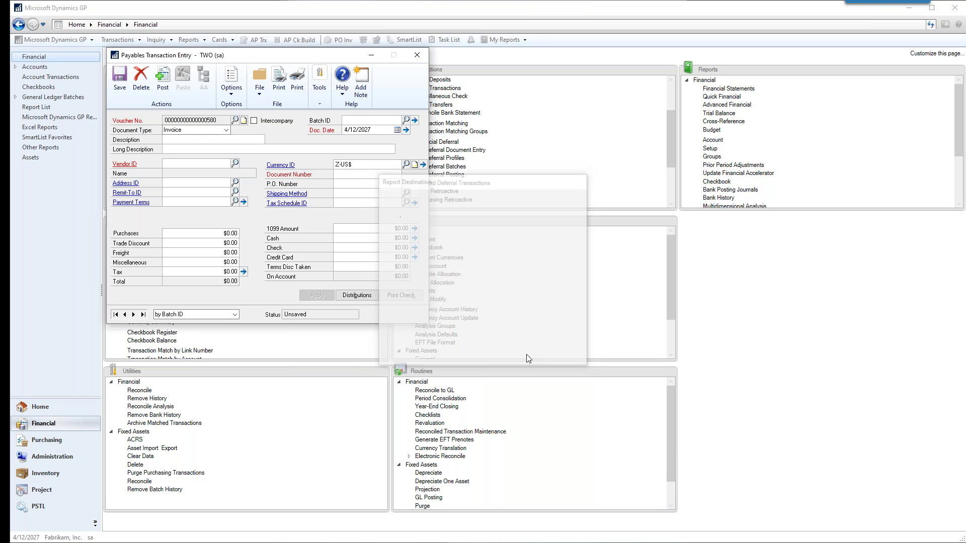
left_click(396, 278)
left_click(521, 355)
left_click(411, 279)
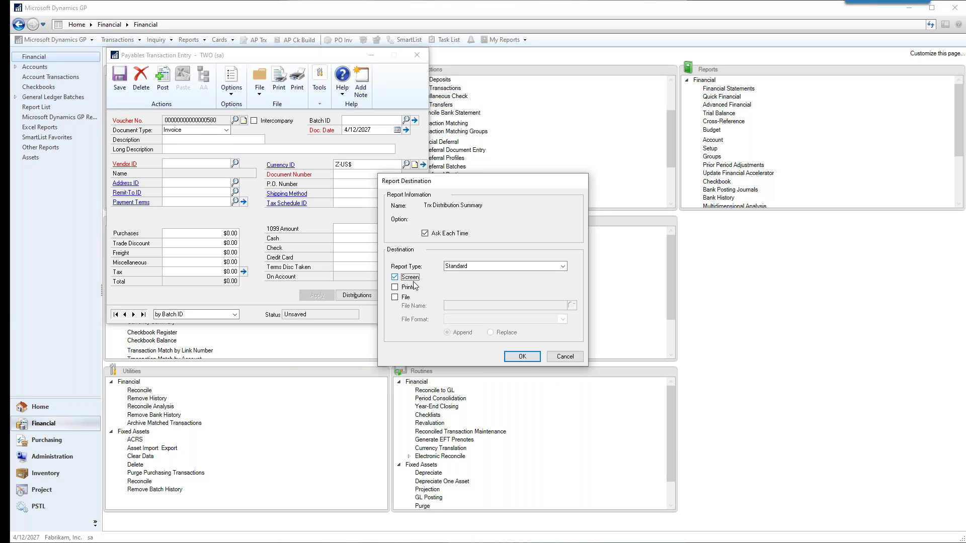
left_click(526, 358)
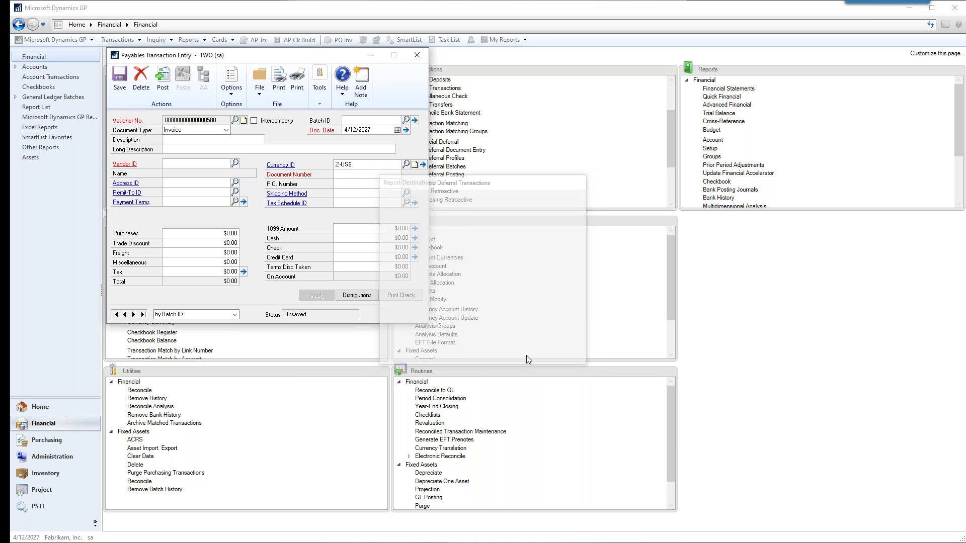
Skip the preceding report prompts and send the General Posting Journal to the screen in Standard report type
left_click(581, 355)
left_click(574, 356)
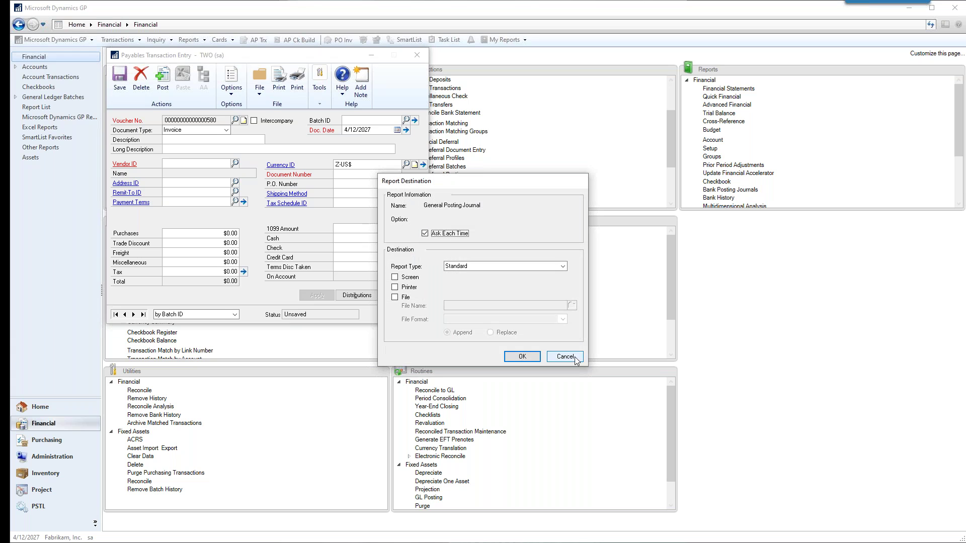
left_click(410, 277)
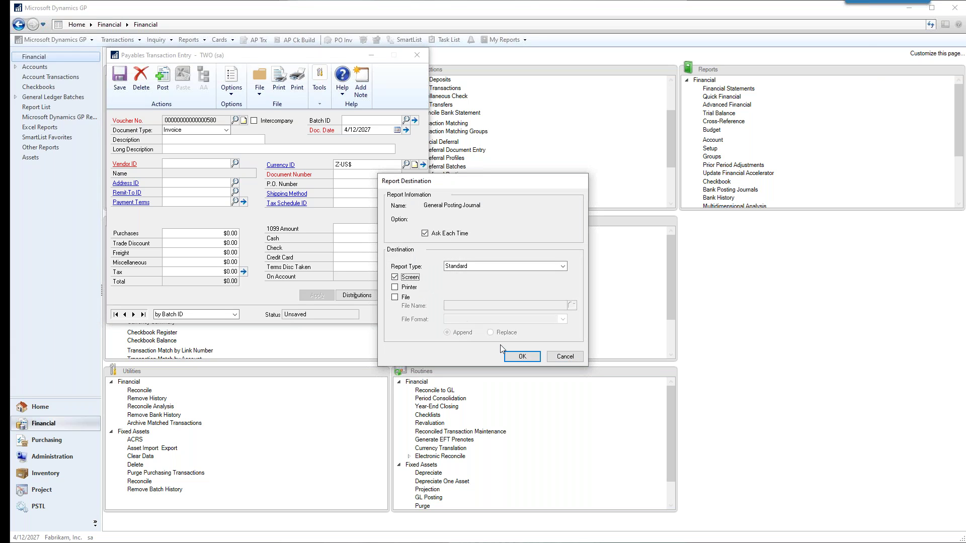
left_click(522, 357)
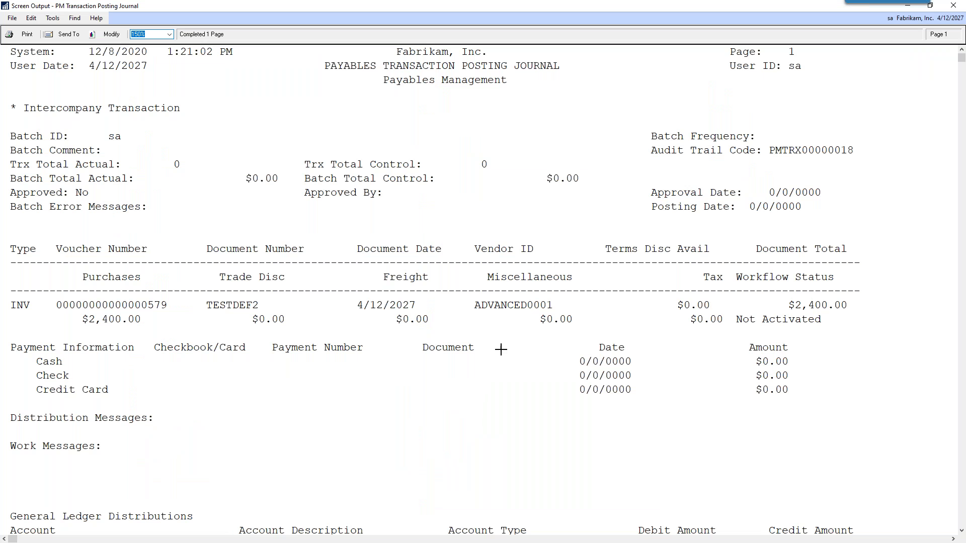
Review the Payables Transaction Posting Journal at 125% zoom, and close it together with the two GL distribution reports
left_click(169, 34)
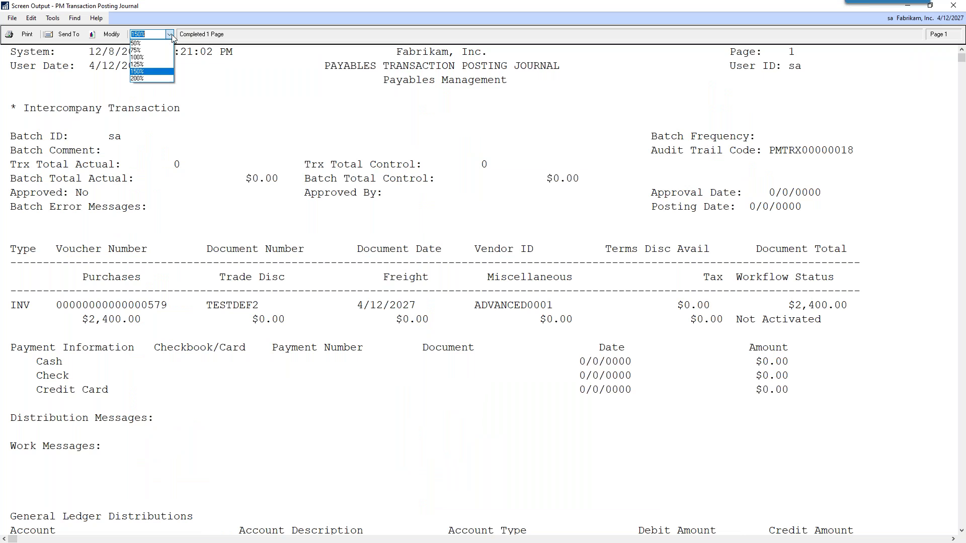
left_click(148, 64)
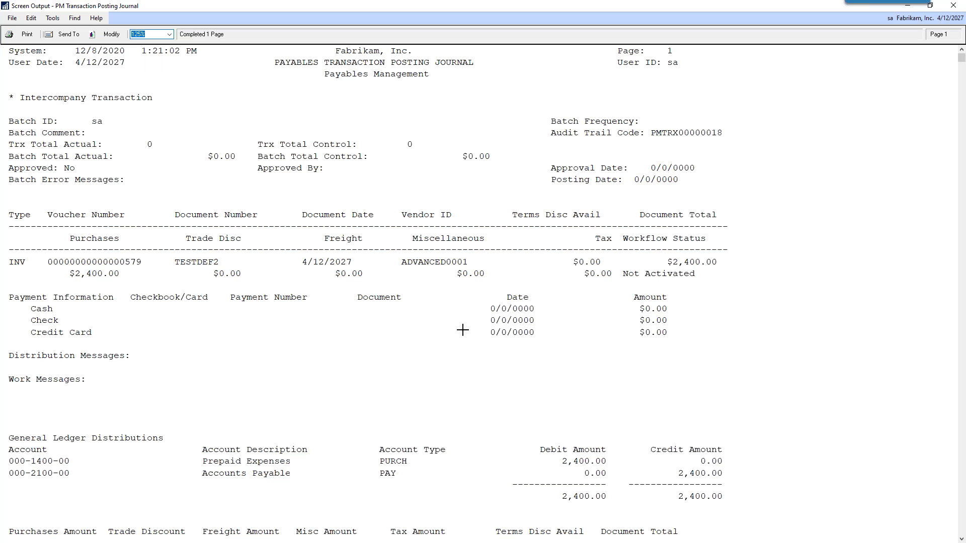
scroll(462, 330, "down", 4)
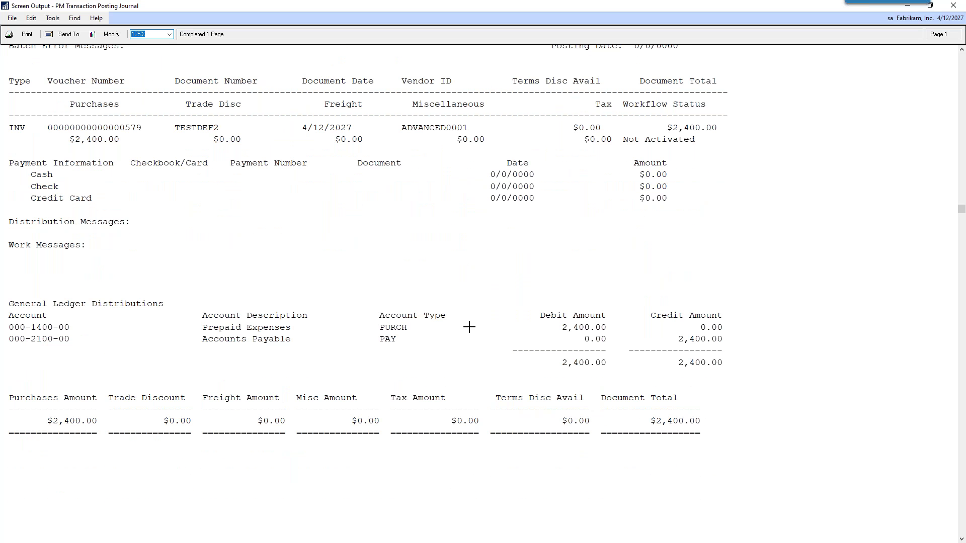
scroll(469, 327, "up", 4)
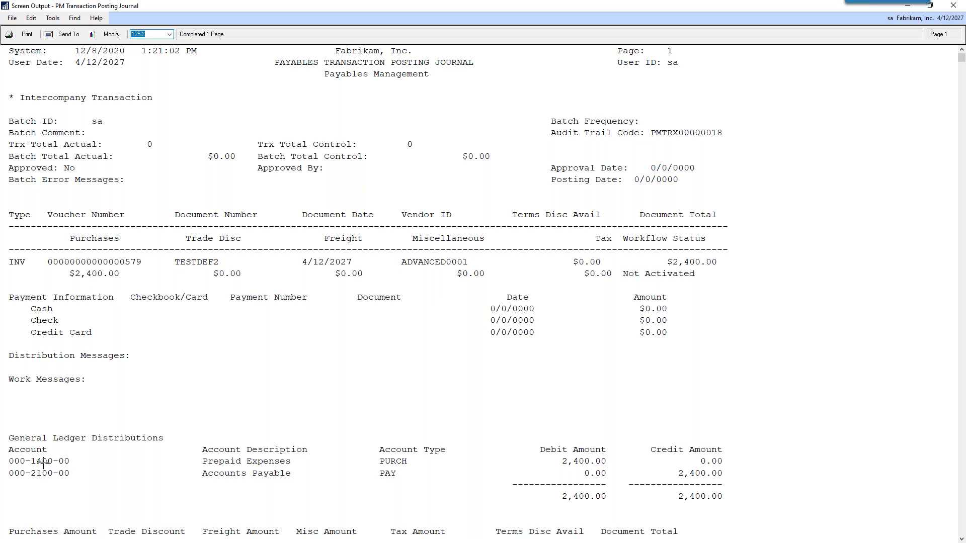
left_click(955, 9)
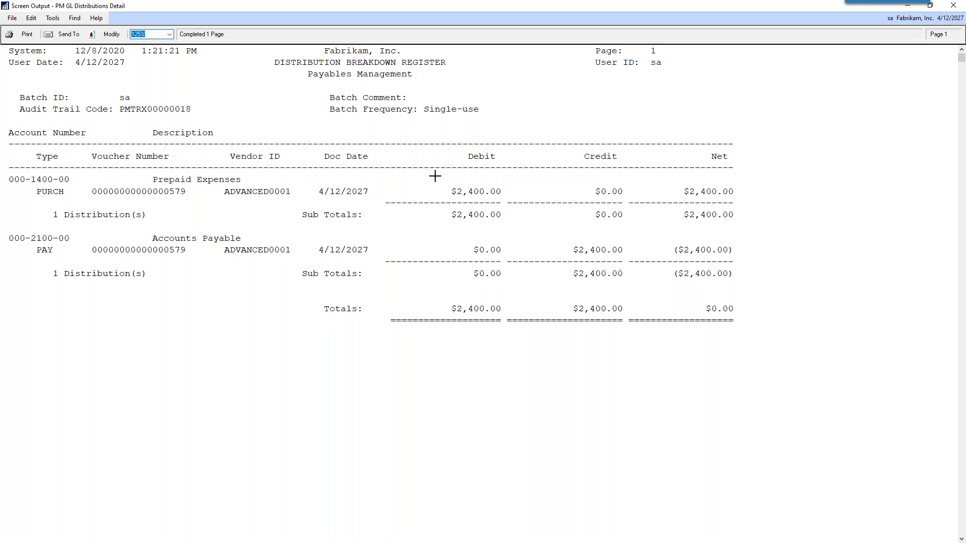
left_click(951, 10)
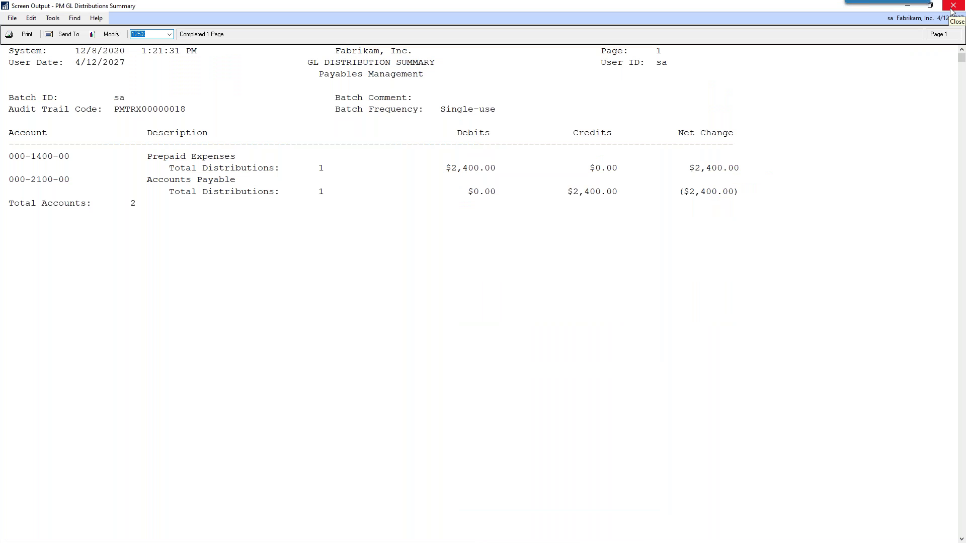
left_click(952, 7)
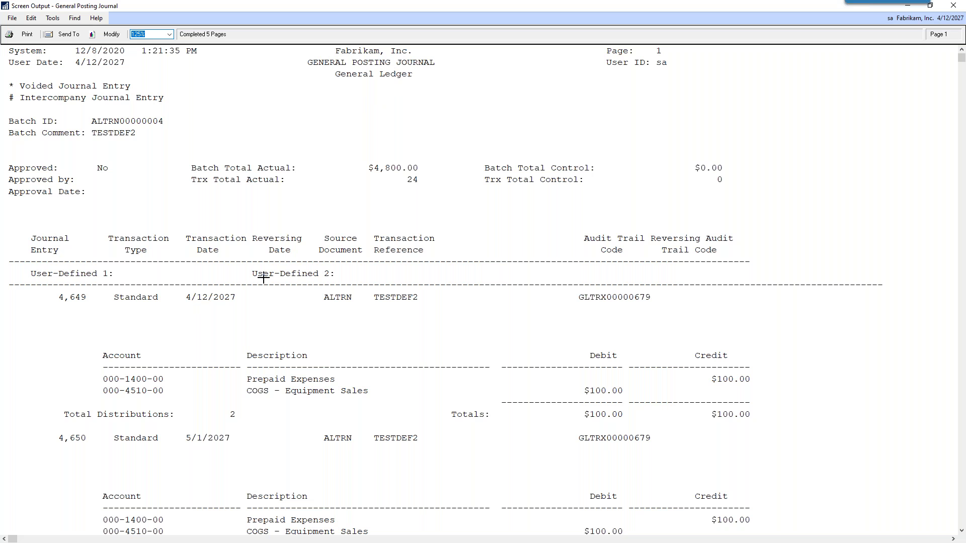
Examine the deferral journal entries in the General Posting Journal from the batch header to the last page, and close the report
scroll(264, 278, "down", 1)
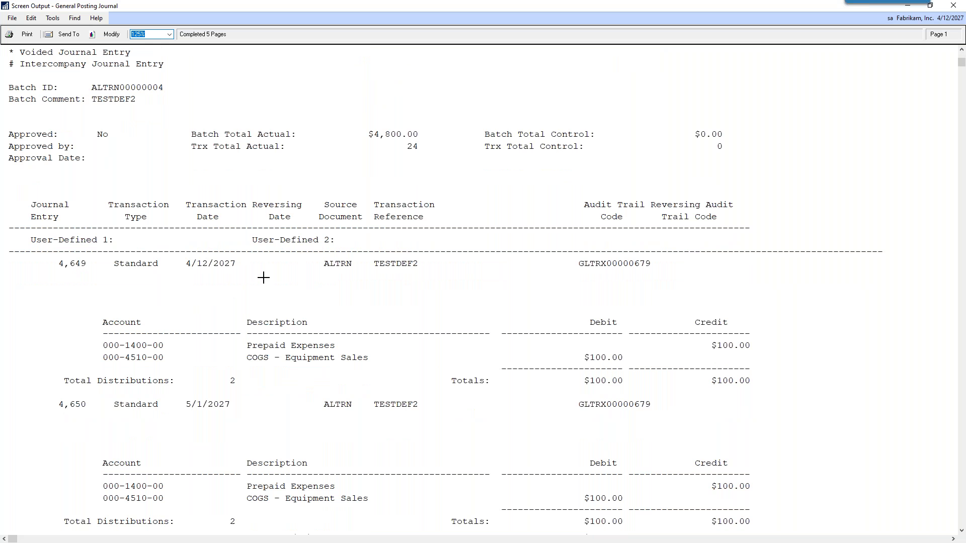
scroll(263, 278, "up", 1)
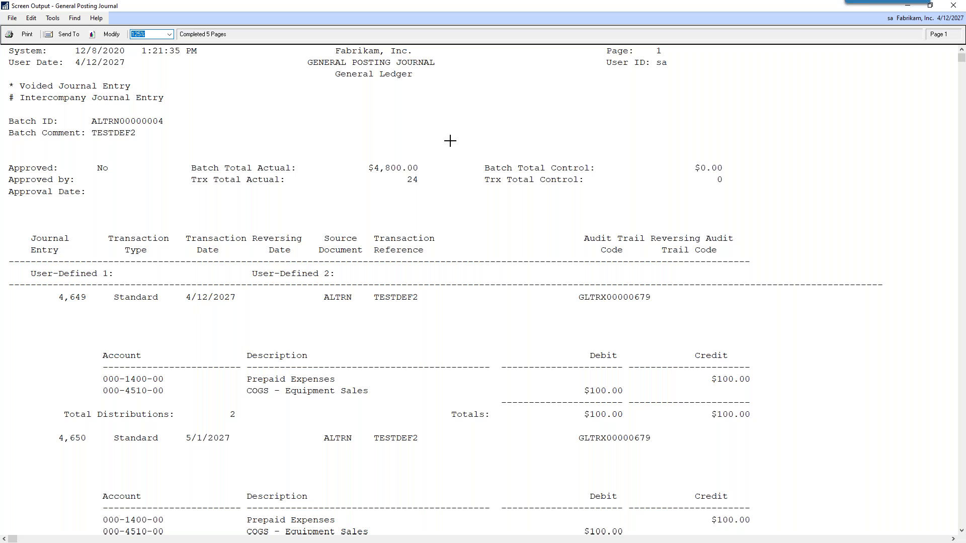
scroll(450, 140, "down", 1)
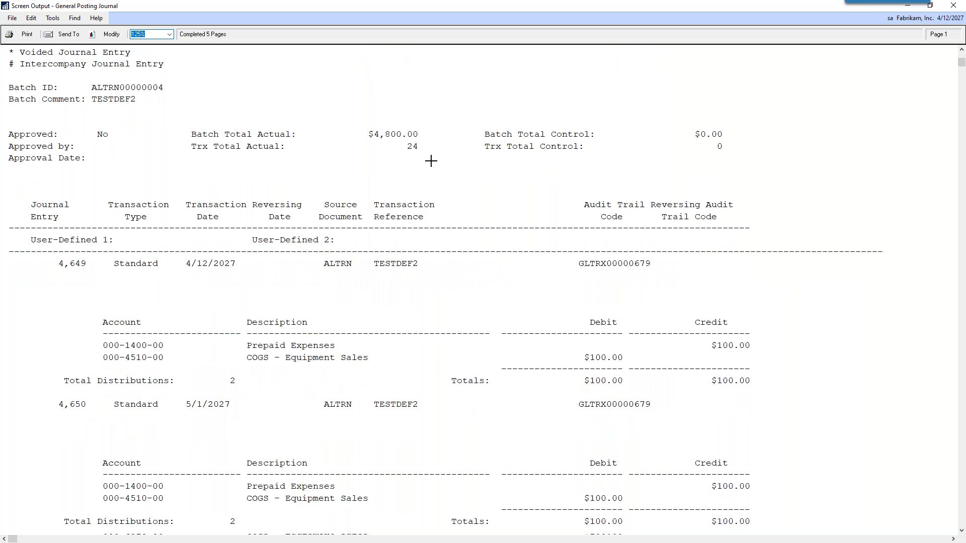
scroll(431, 161, "down", 1)
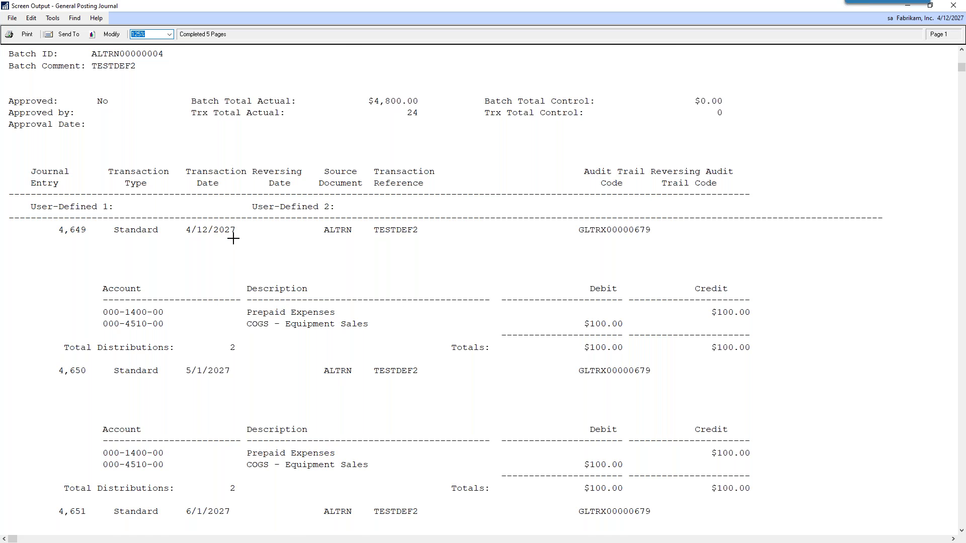
scroll(233, 239, "up", 2)
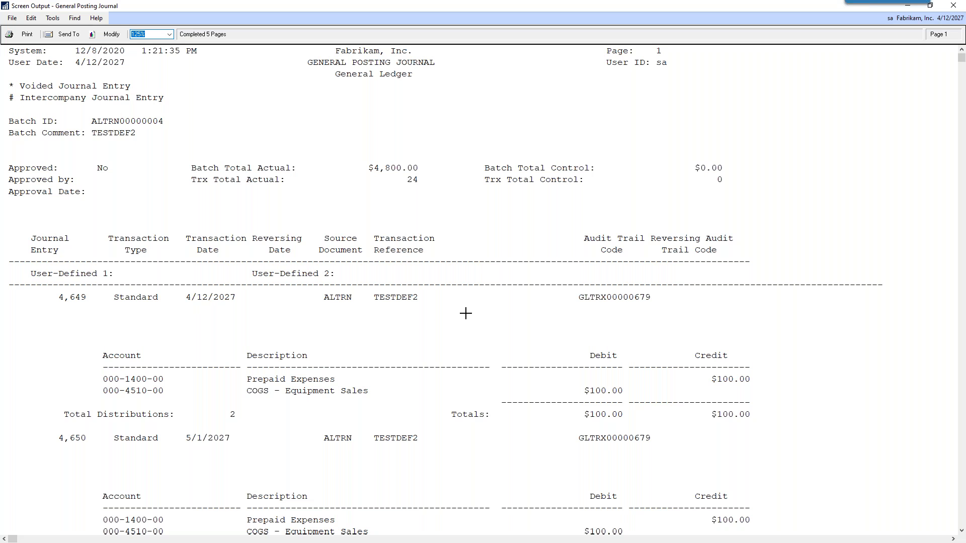
scroll(466, 313, "down", 2)
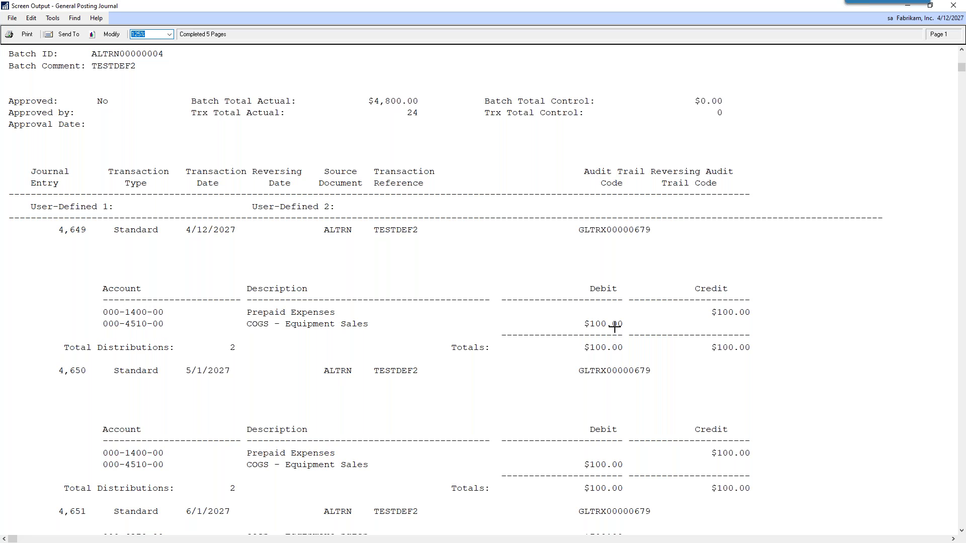
scroll(603, 356, "down", 2)
scroll(603, 356, "down", 15)
scroll(603, 359, "down", 20)
scroll(604, 360, "down", 20)
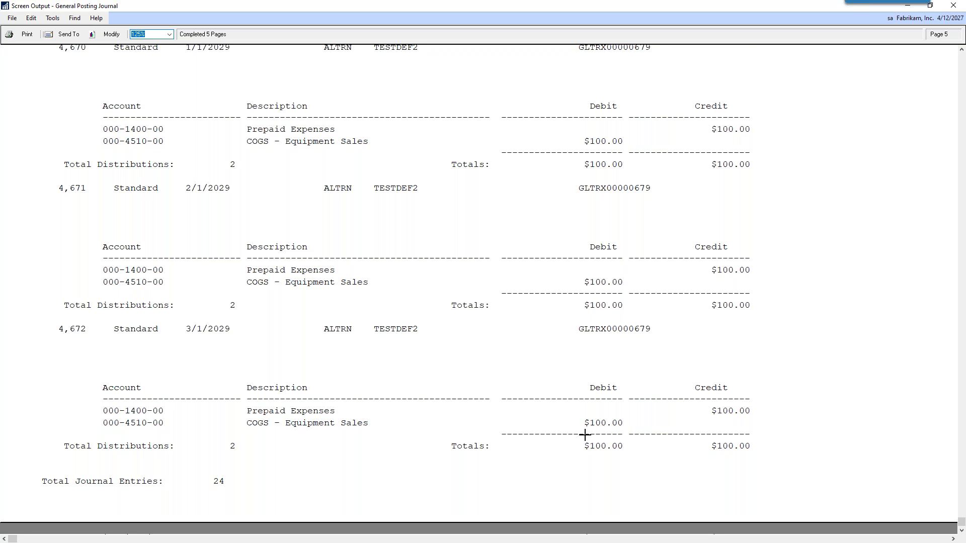
scroll(585, 436, "up", 20)
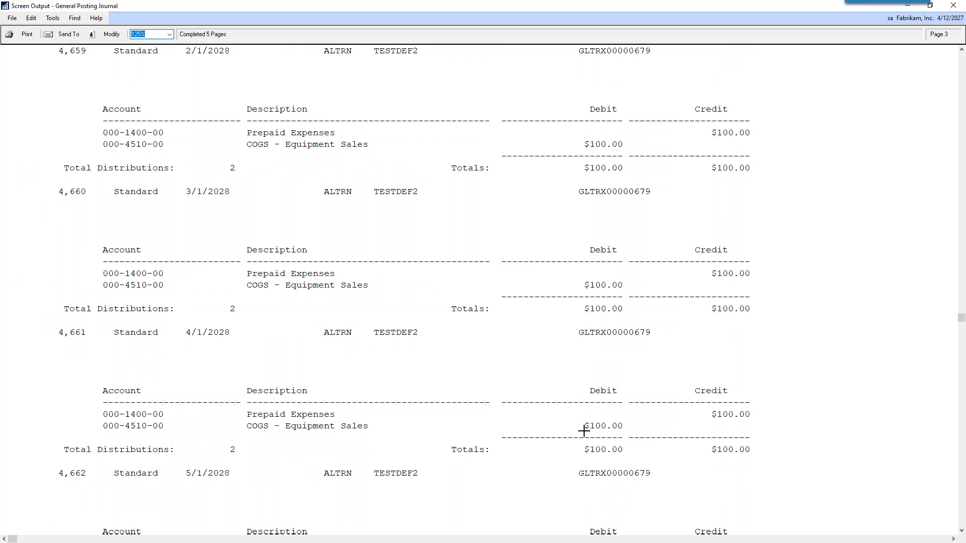
left_click(956, 7)
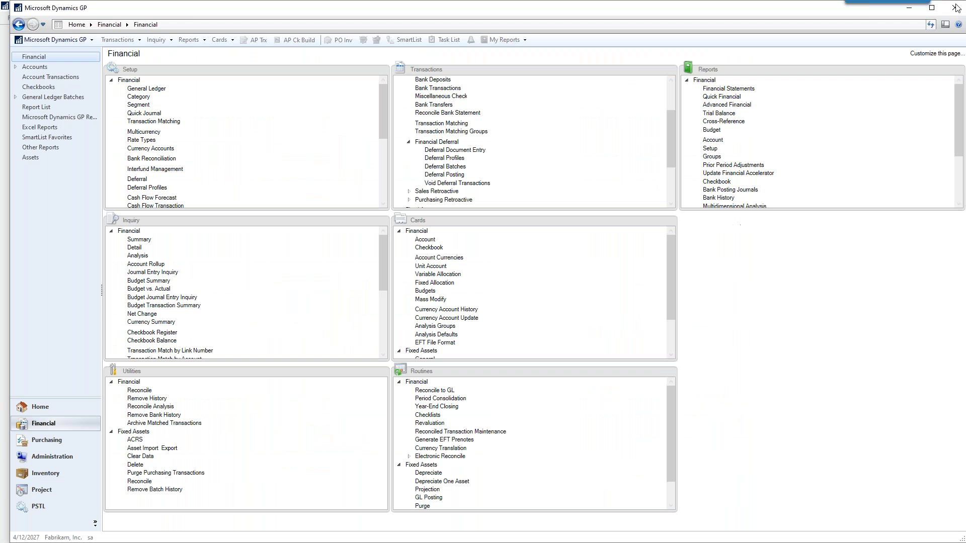
Look up the 2027 period balances of ledger account 000-1400-00 (Prepaid Expenses) in the financial Summary Inquiry
left_click(157, 40)
mouse_move(169, 62)
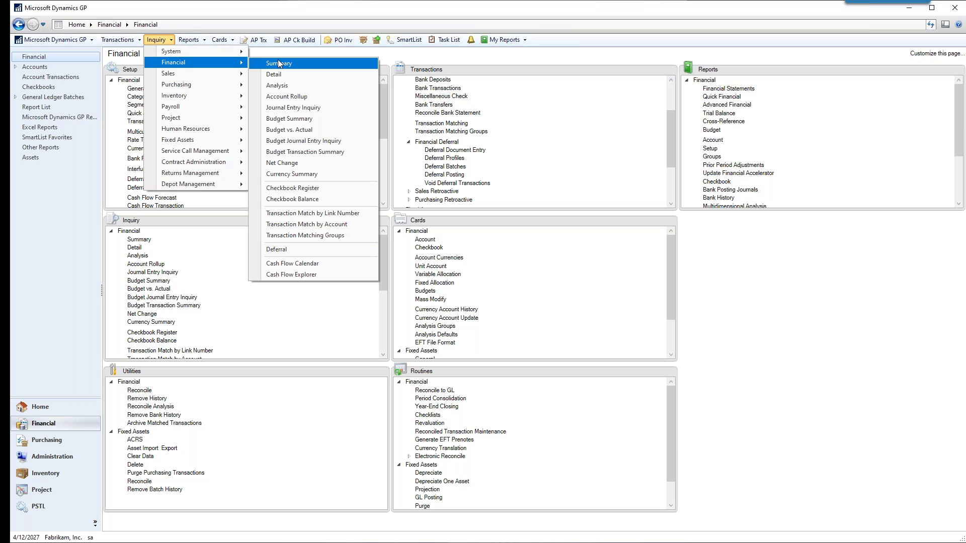
left_click(281, 64)
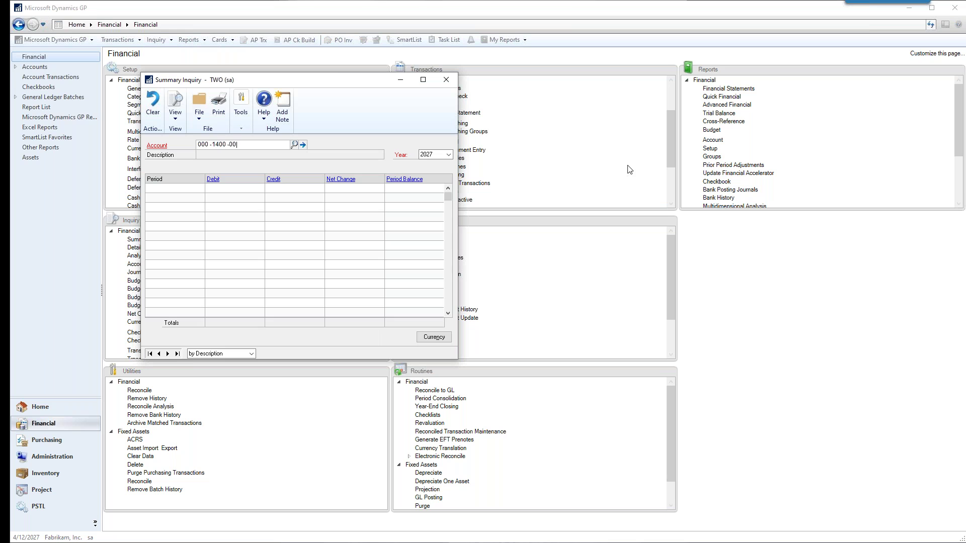
key("Tab")
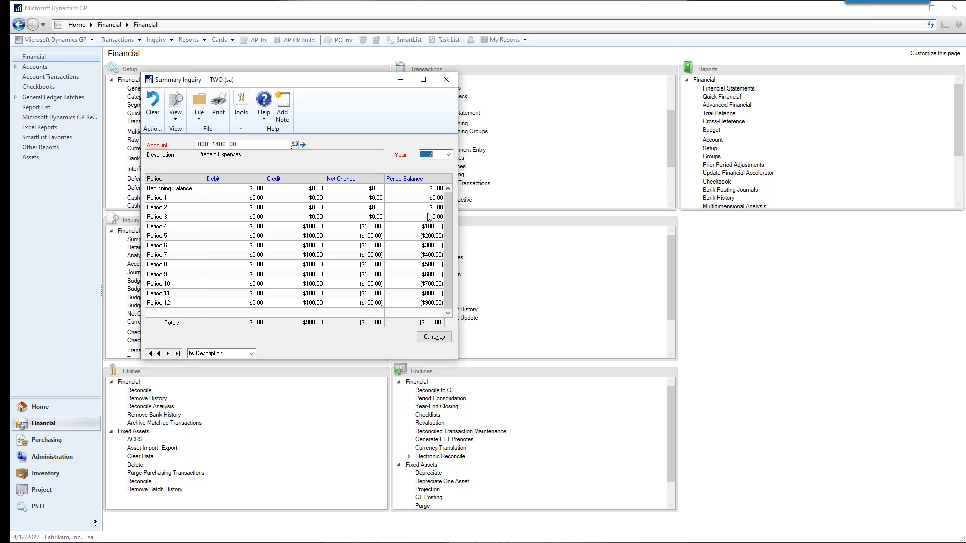
Drill into the net change for Period 4, select its detail entry, and close both inquiry windows
left_click(321, 229)
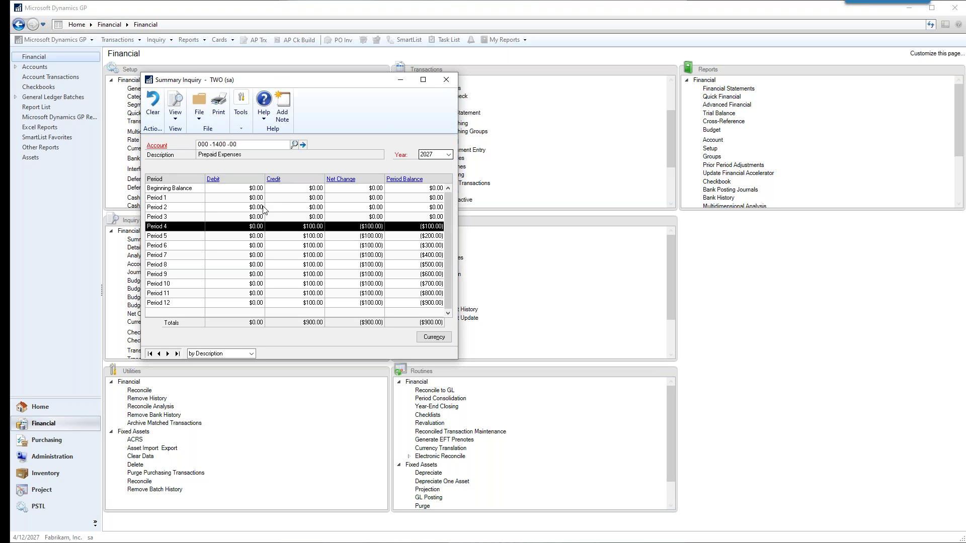
left_click(349, 180)
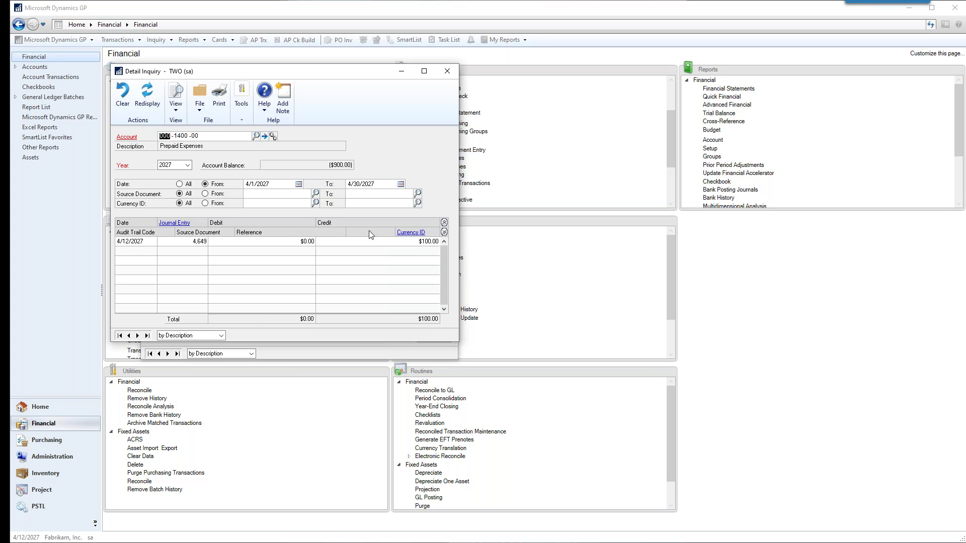
left_click(381, 246)
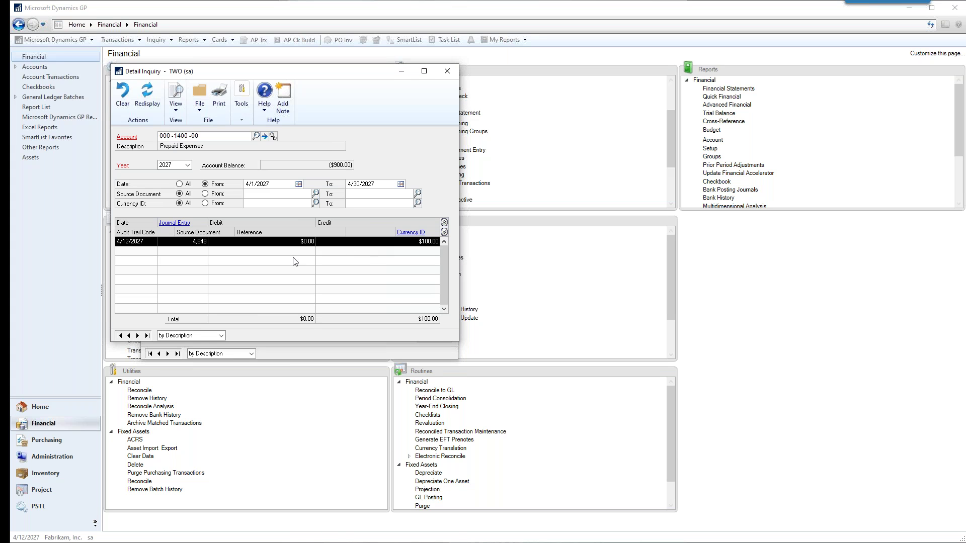
left_click(453, 73)
left_click(445, 79)
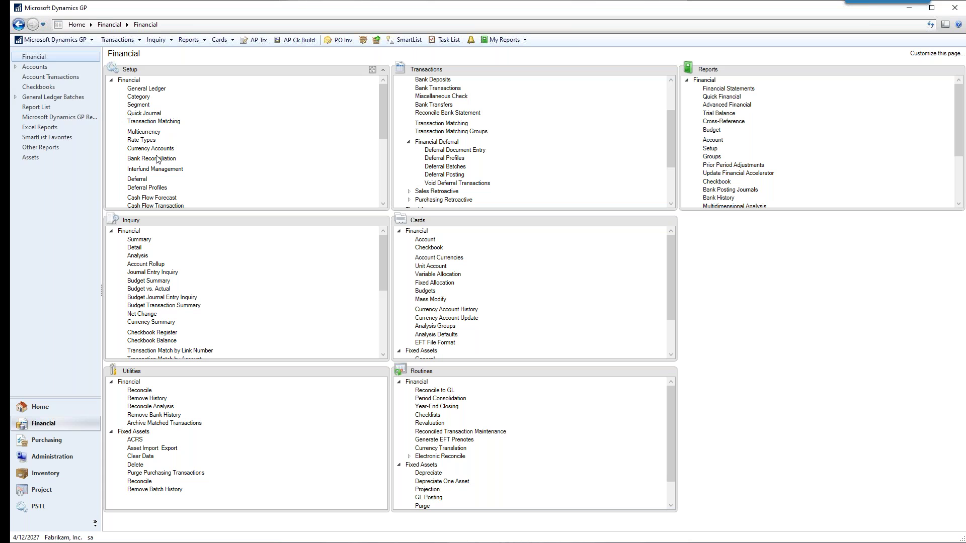
Load the PMTRX general entry batch in the financial Batch Entry window, post it without choosing a report destination, and close the window
mouse_move(385, 116)
left_mouse_down()
mouse_move(388, 152)
mouse_move(390, 113)
left_mouse_up()
left_click_drag(668, 126, 671, 91)
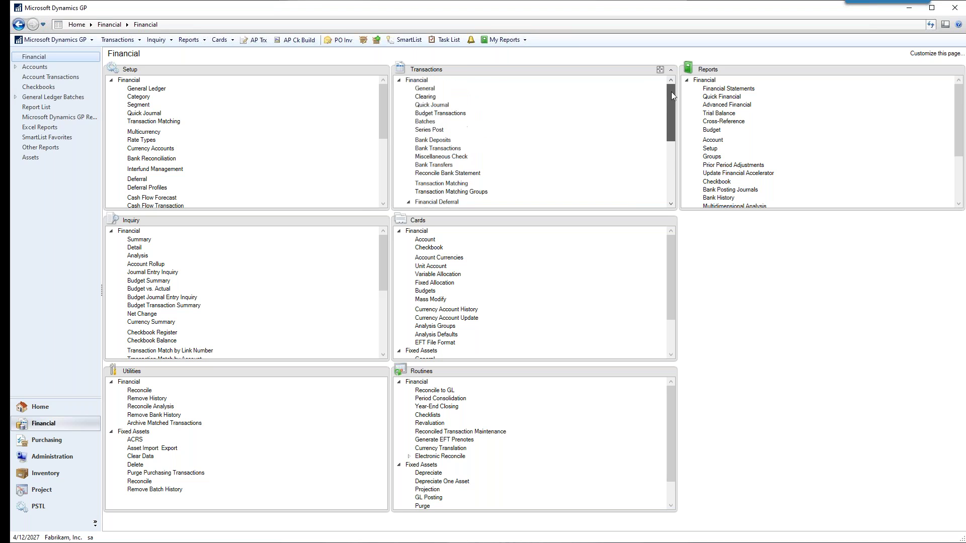
left_click(425, 122)
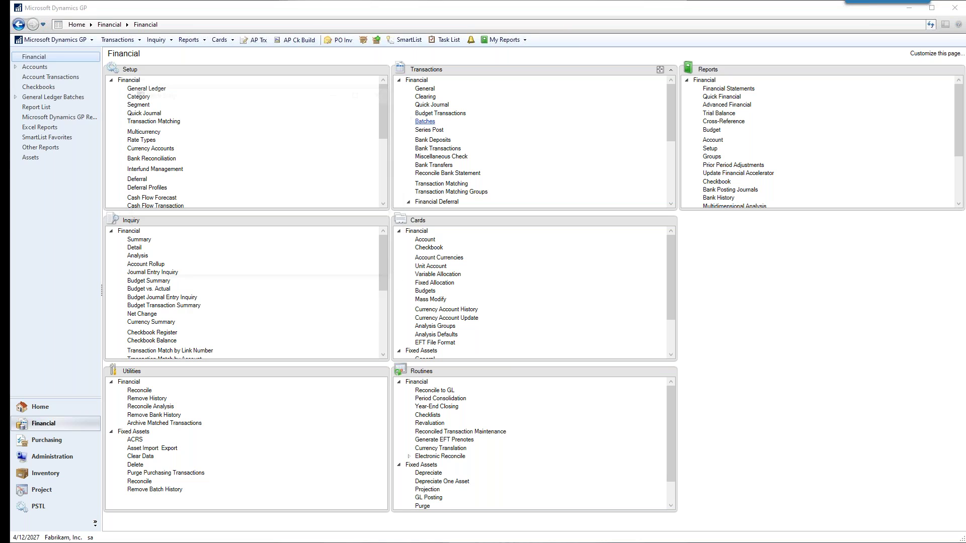
left_click(240, 158)
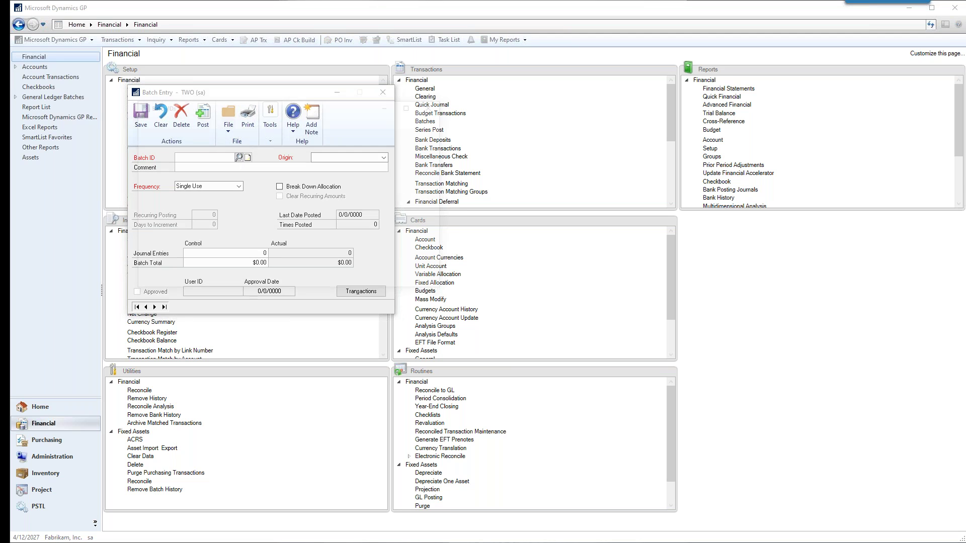
left_click(165, 249)
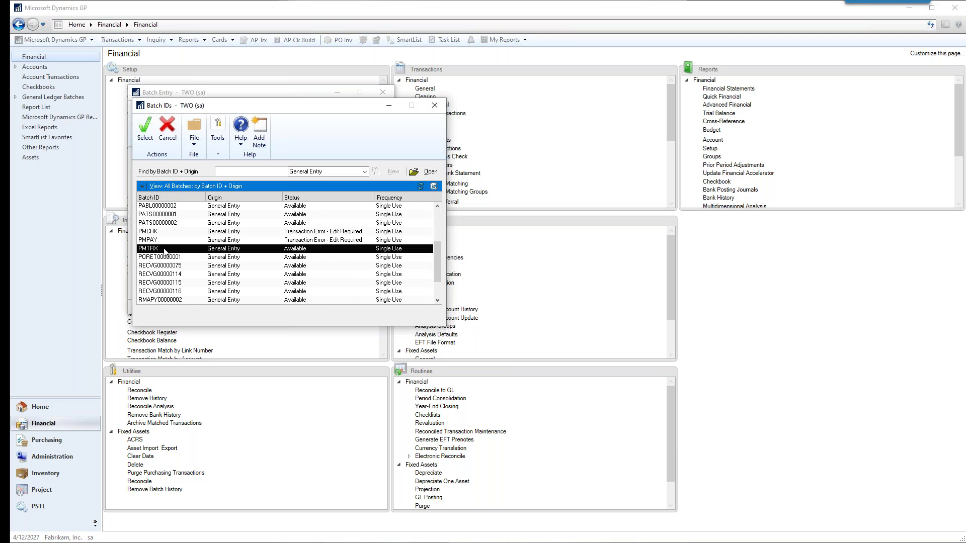
double_click(162, 249)
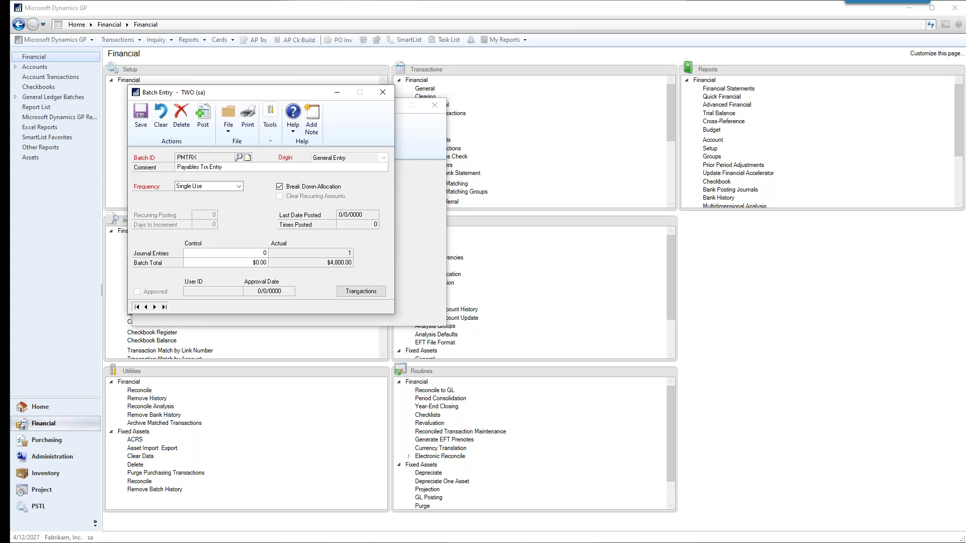
left_click(202, 117)
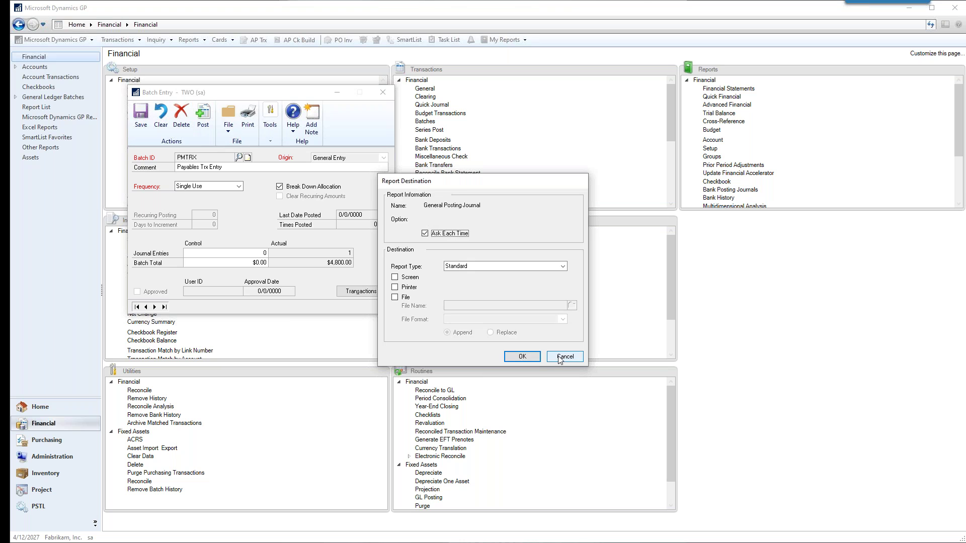
left_click(520, 353)
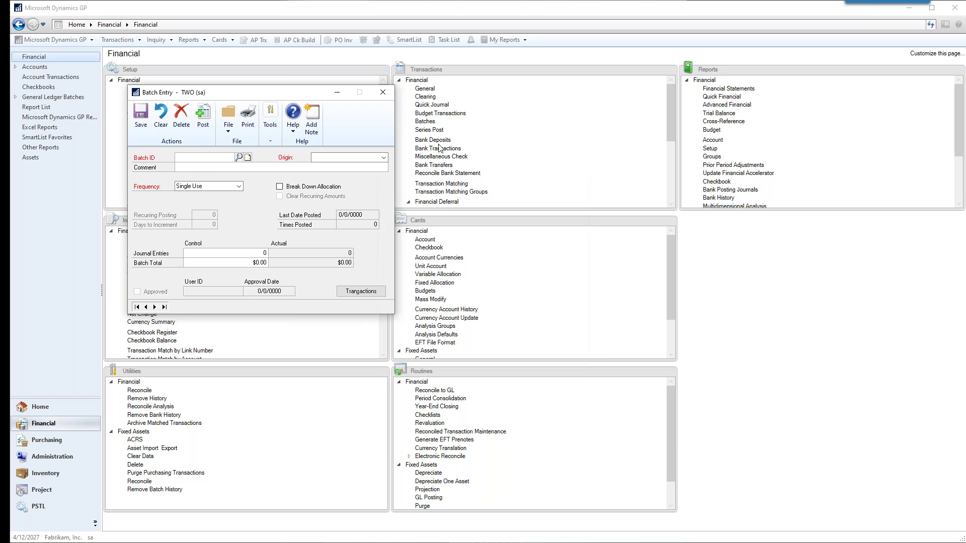
left_click(385, 92)
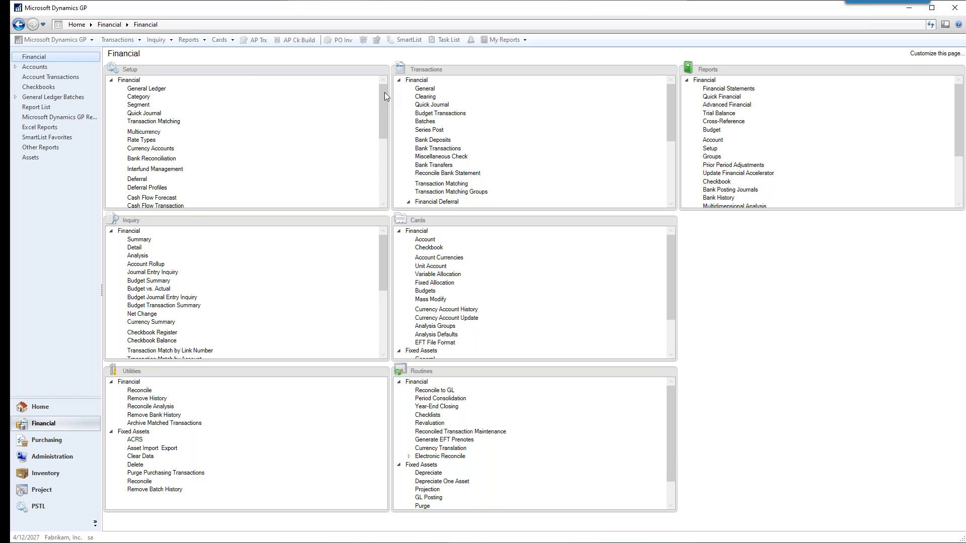
Look up the 2027 period balances of ledger account 000-1400-00 (Prepaid Expenses) in the financial Summary Inquiry and select Period 4
left_click(156, 40)
mouse_move(174, 63)
left_click(295, 64)
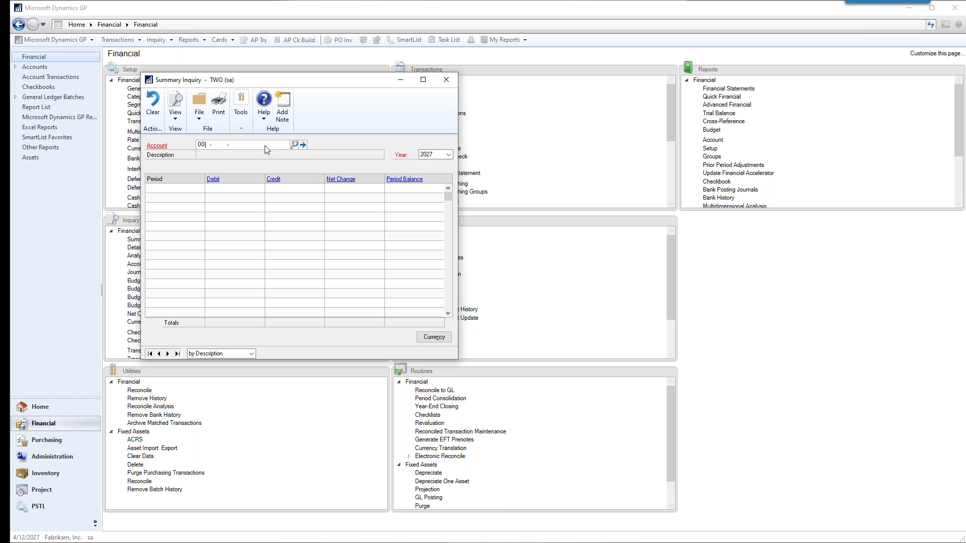
key("Tab")
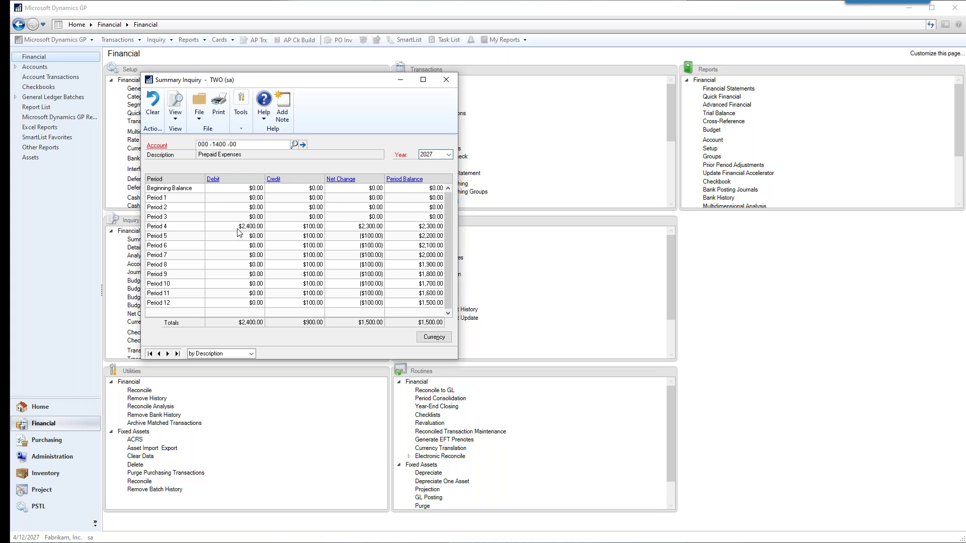
left_click(238, 227)
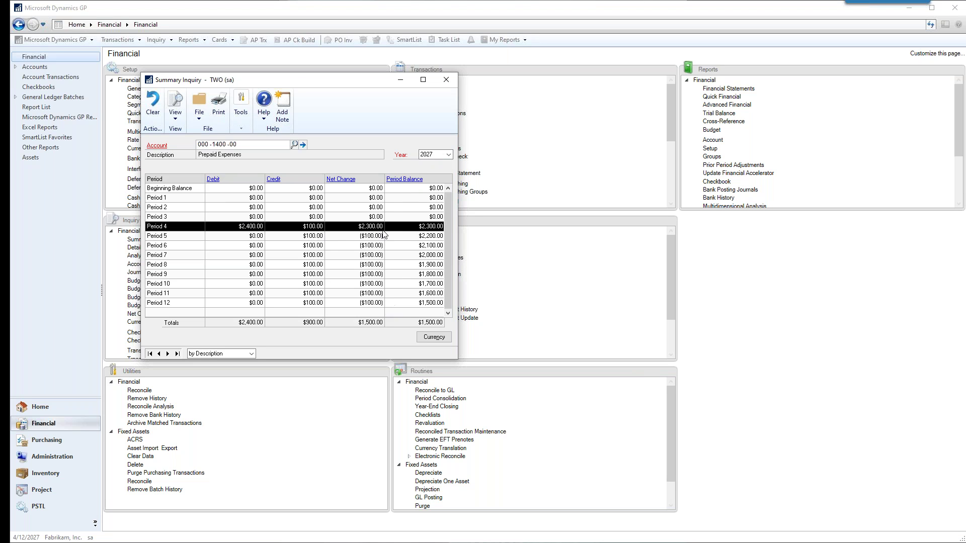
Check the Prepaid Expenses period balances for 2028 and 2029, and close the Summary Inquiry
left_click(448, 155)
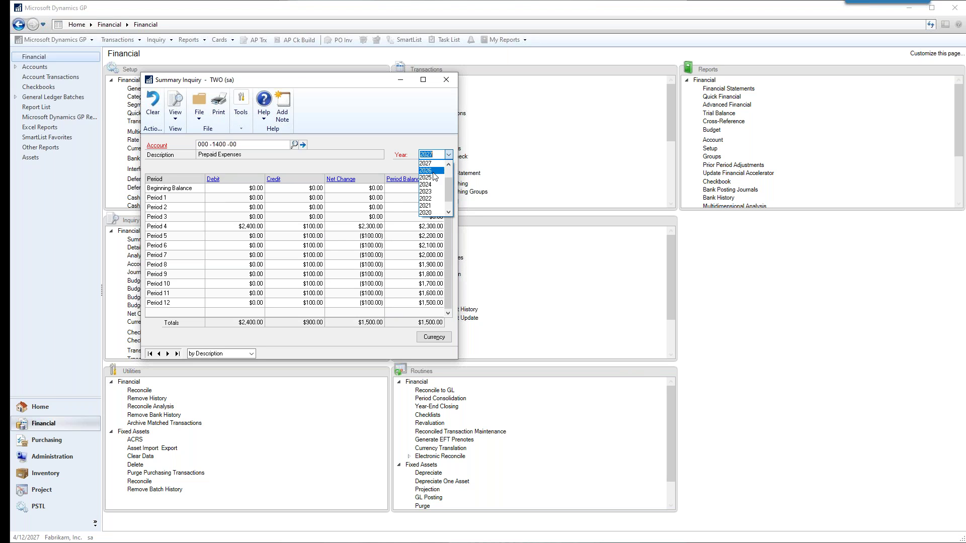
left_click(449, 165)
left_click(436, 170)
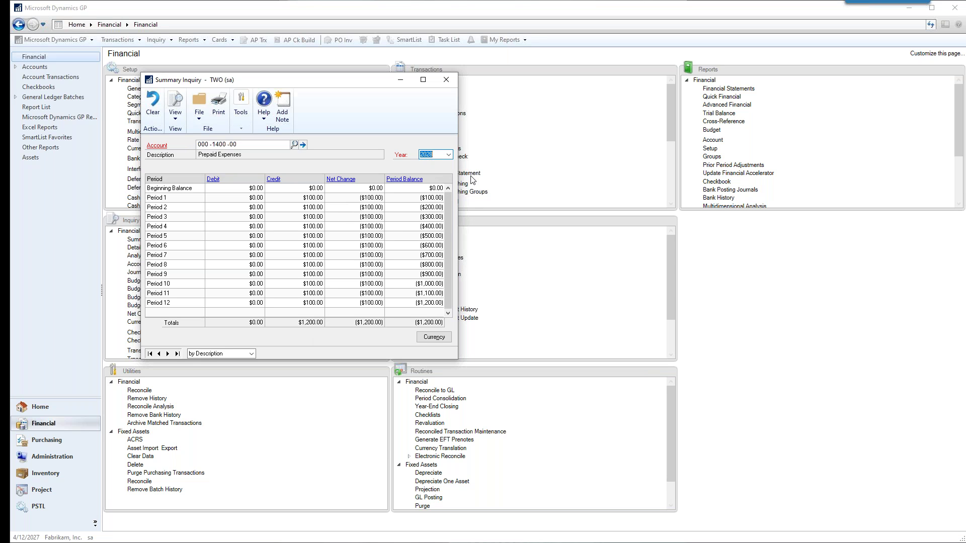
left_click(449, 155)
left_click(447, 164)
left_click(447, 164)
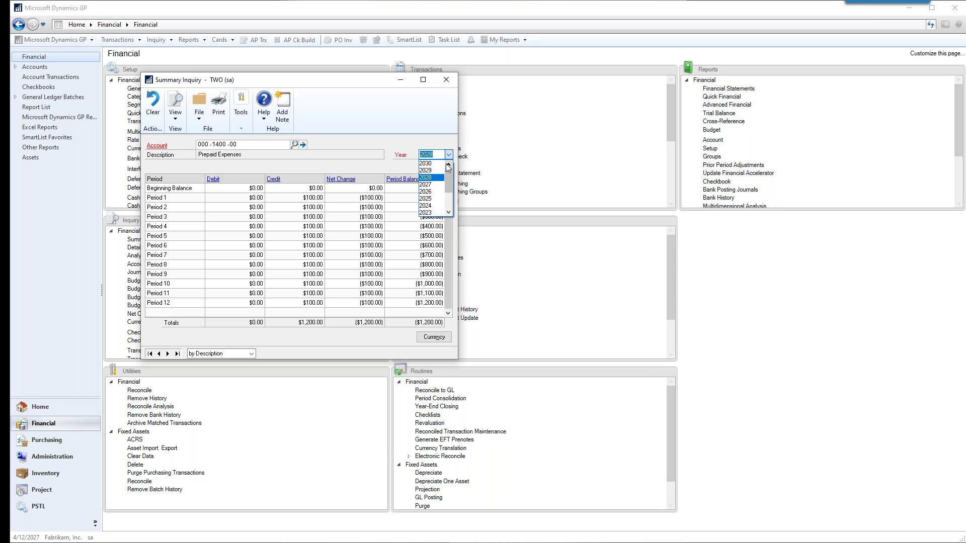
left_click(433, 170)
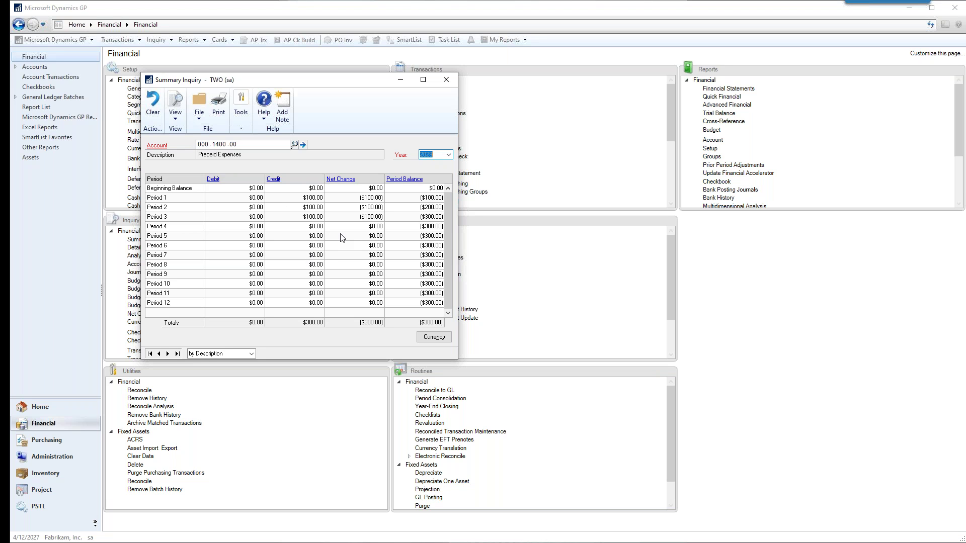
left_click(448, 81)
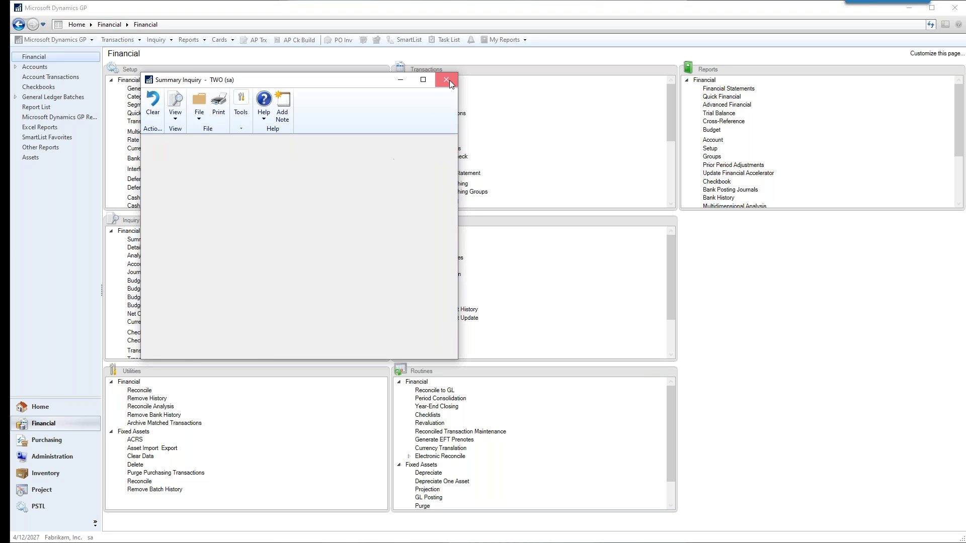
left_click(118, 40)
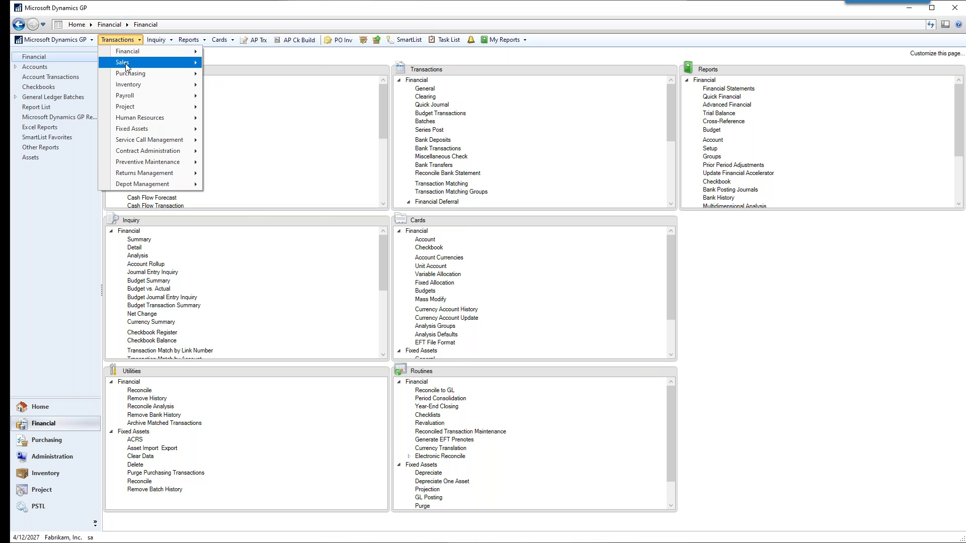
mouse_move(126, 67)
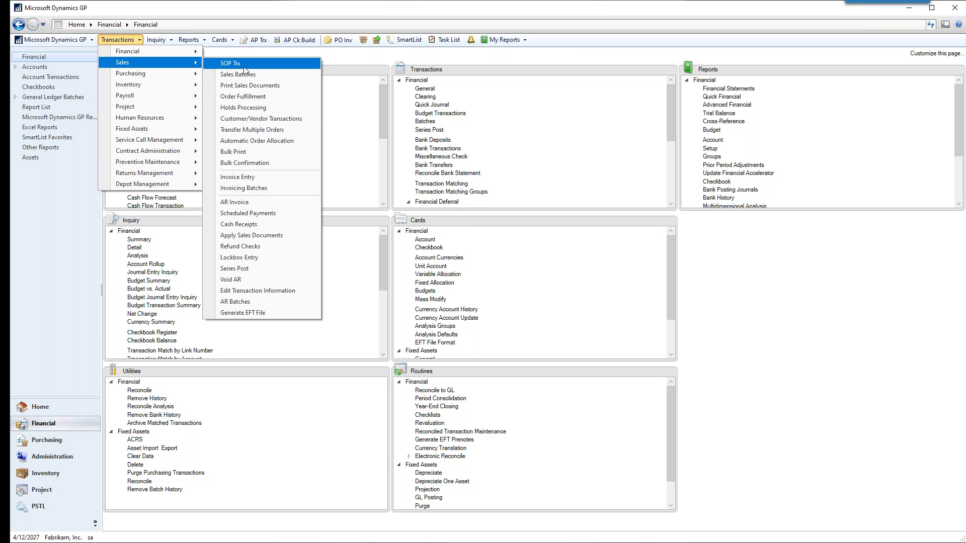
left_click(331, 367)
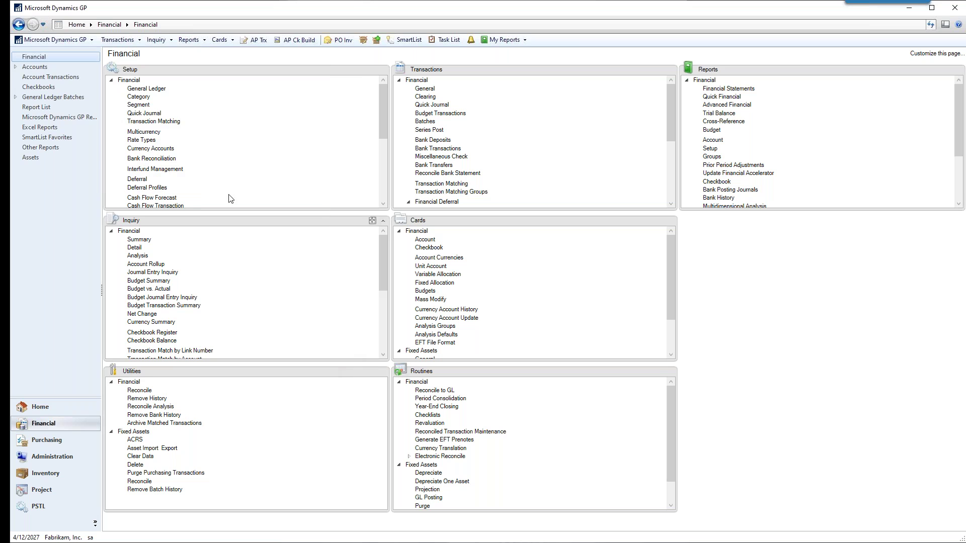
View the blank Deferral Profile Maintenance window from the financial setup and close it without loading a profile
left_click(147, 188)
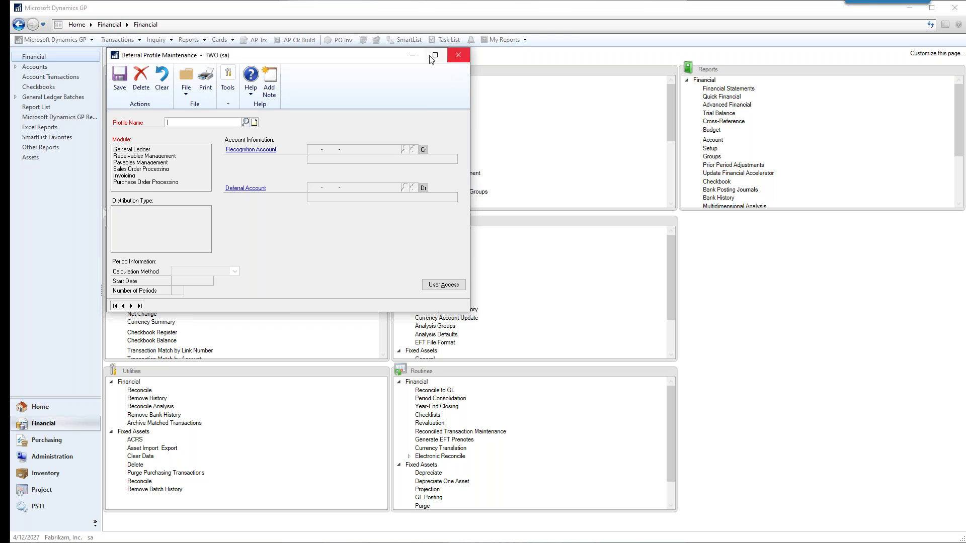
left_click_drag(354, 62, 370, 64)
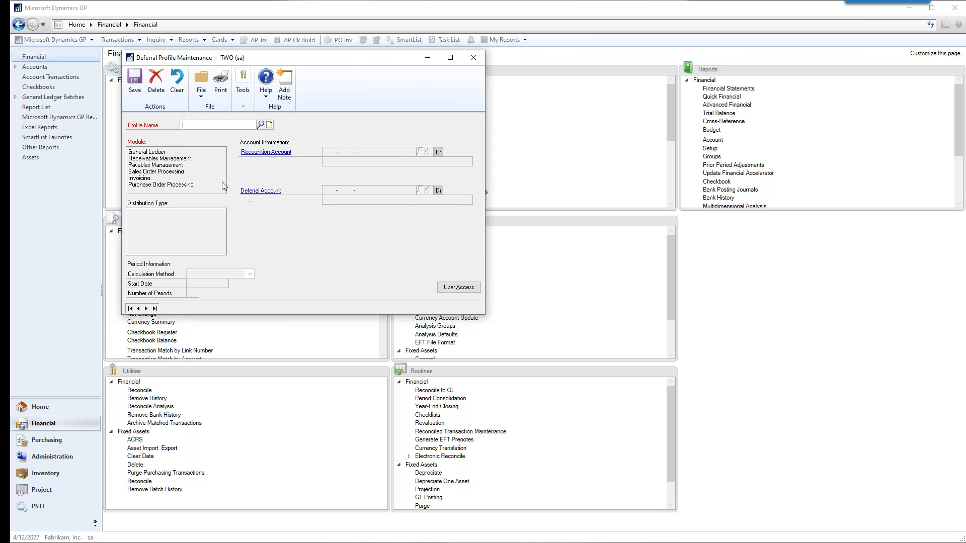
left_click(474, 58)
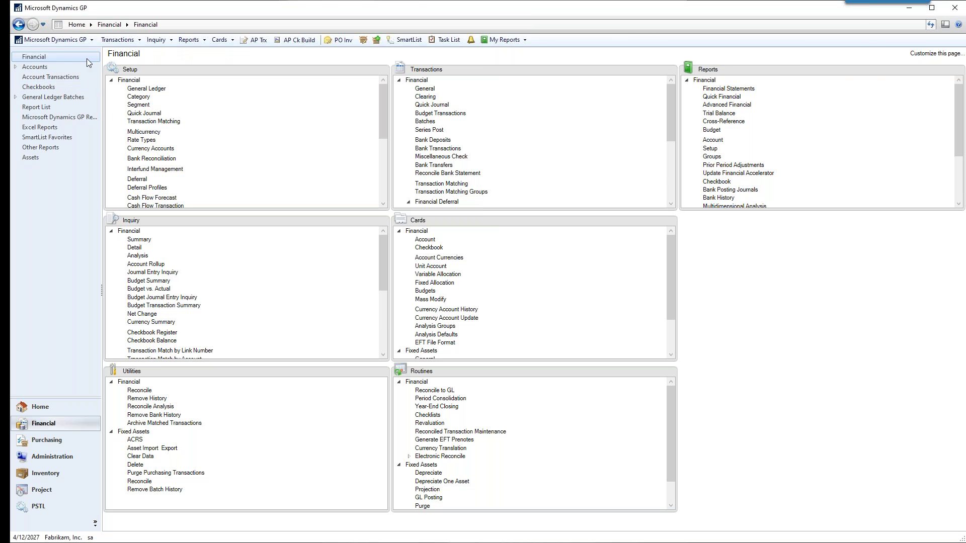
Load the existing invoice STDINV2259 in Sales Transaction Entry, with the document type set to Invoice
left_click(118, 39)
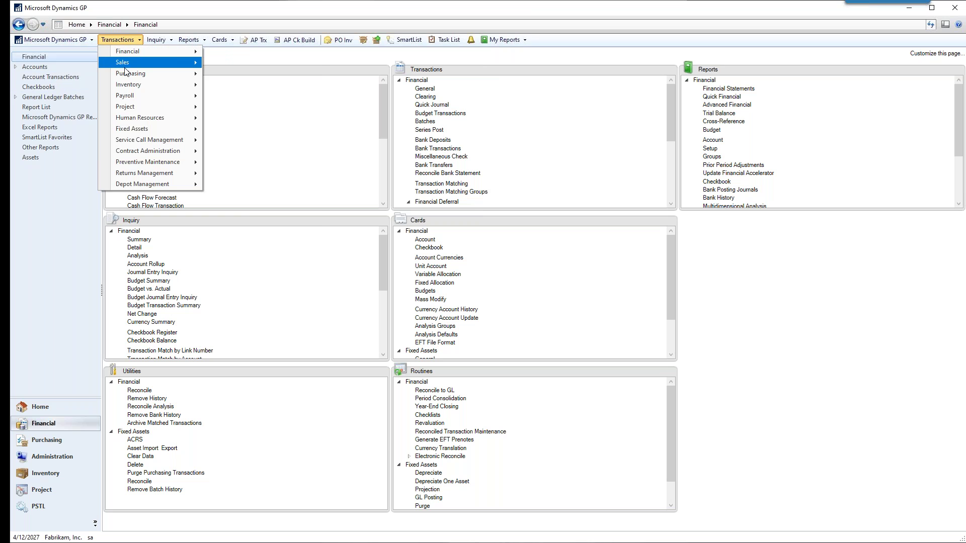
mouse_move(128, 67)
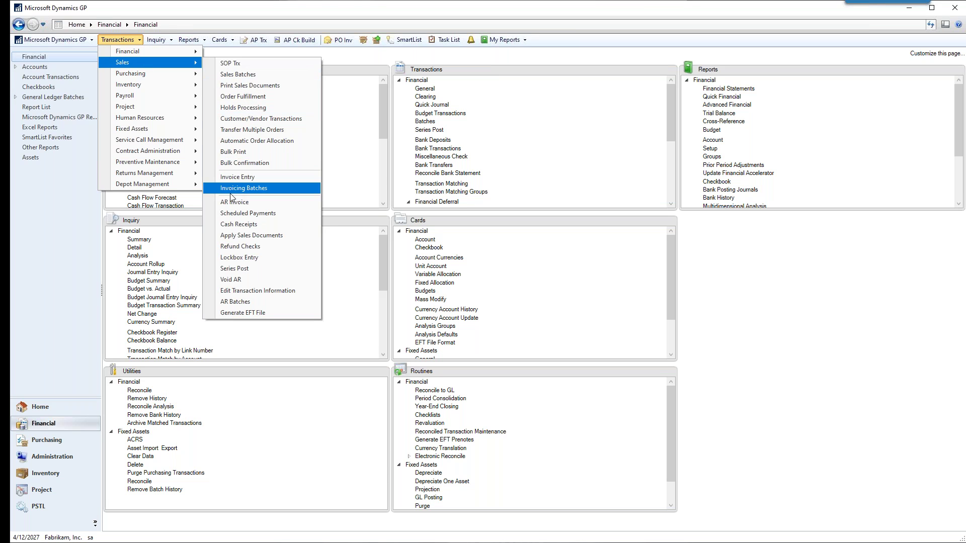
left_click(246, 64)
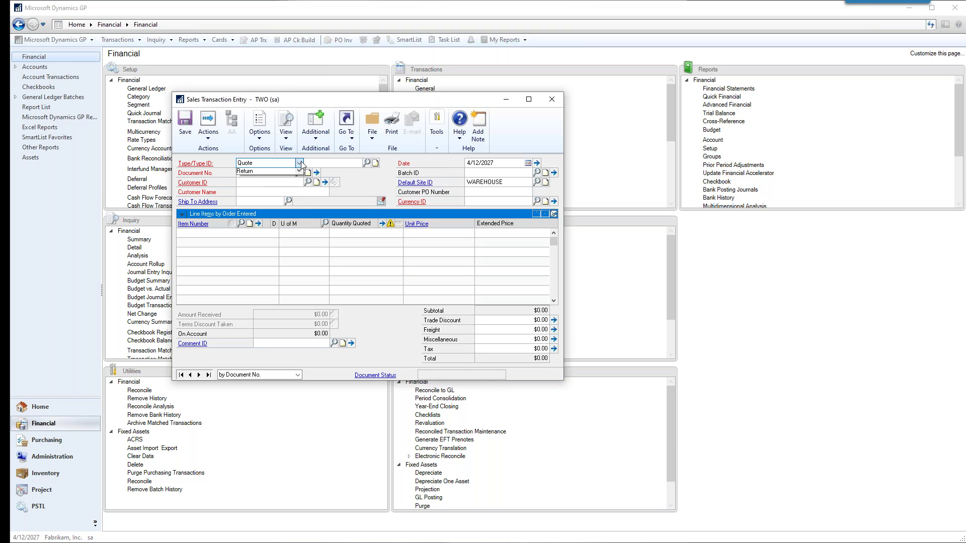
left_click(299, 163)
left_click(251, 197)
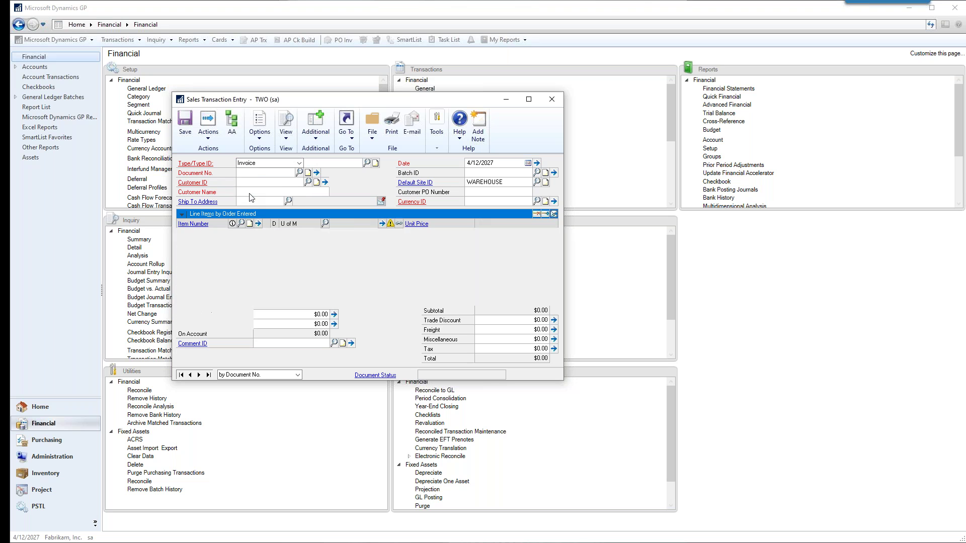
left_click(299, 173)
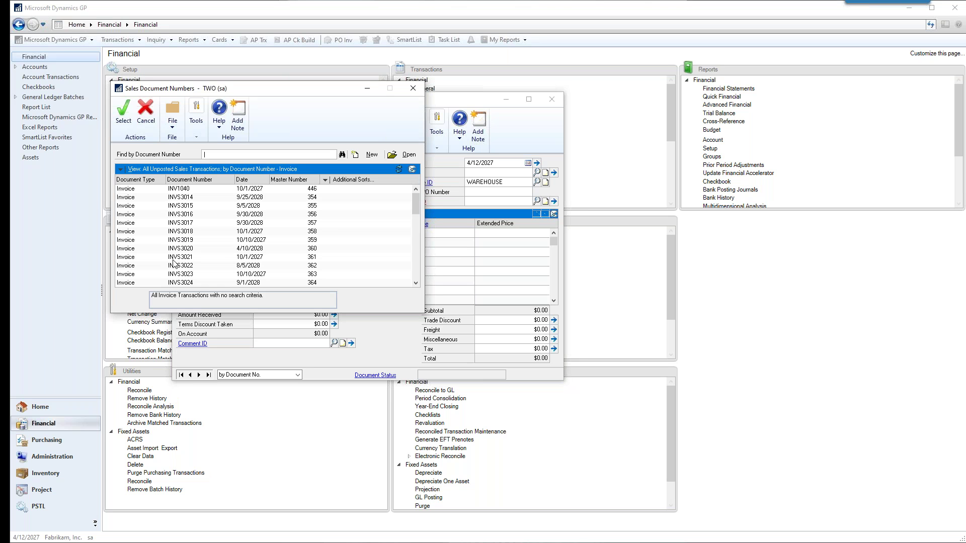
left_click_drag(413, 271, 413, 282)
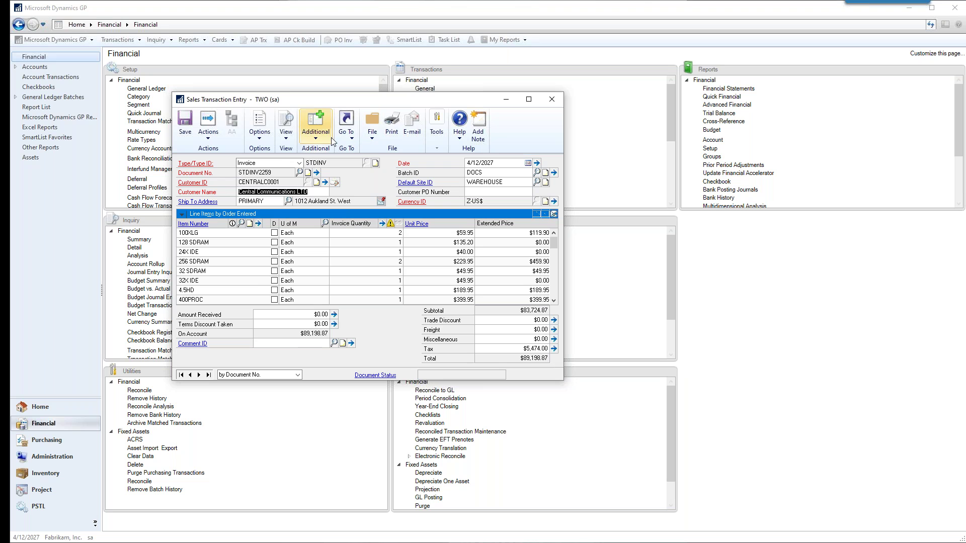
Bring up the invoice's sales distributions and set the account of the first SALES line to 000-2115-00
left_click(348, 140)
left_click(359, 172)
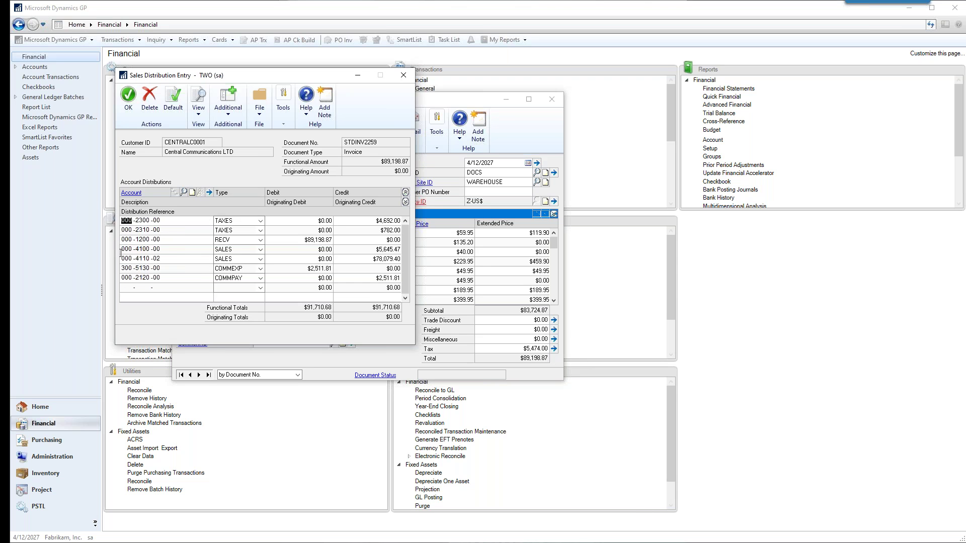
double_click(138, 249)
type("211")
key("Tab")
key("Tab")
key("Tab")
key("Tab")
Set the account of the second SALES distribution line to 000-2115-00
type("000 -2115 -00")
key("Tab")
key("Tab")
key("Tab")
key("Tab")
Try to assign the SOP and SOFTWARE - 3 YRS deferral profiles to the COMMEXP distribution line, and close the profile selection
left_click(228, 110)
left_click(244, 137)
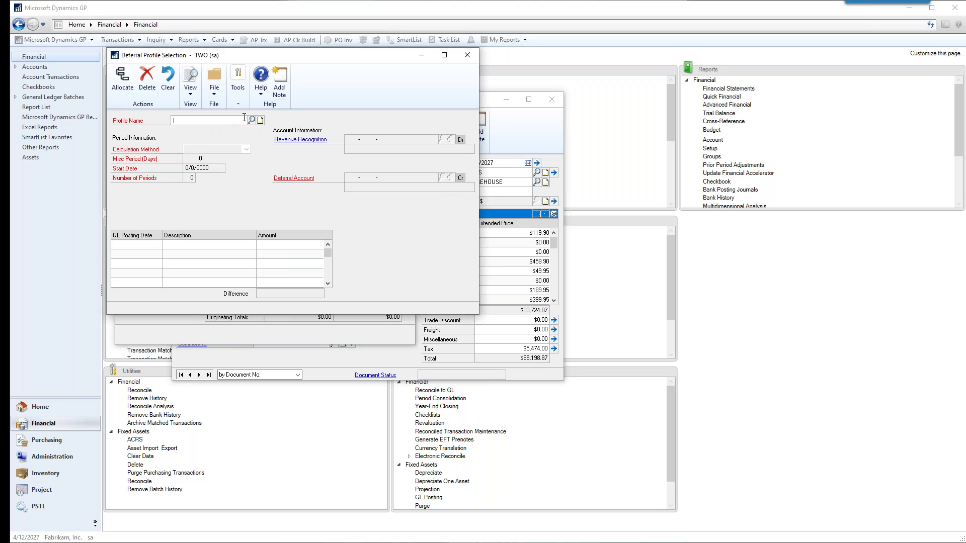
left_click(252, 121)
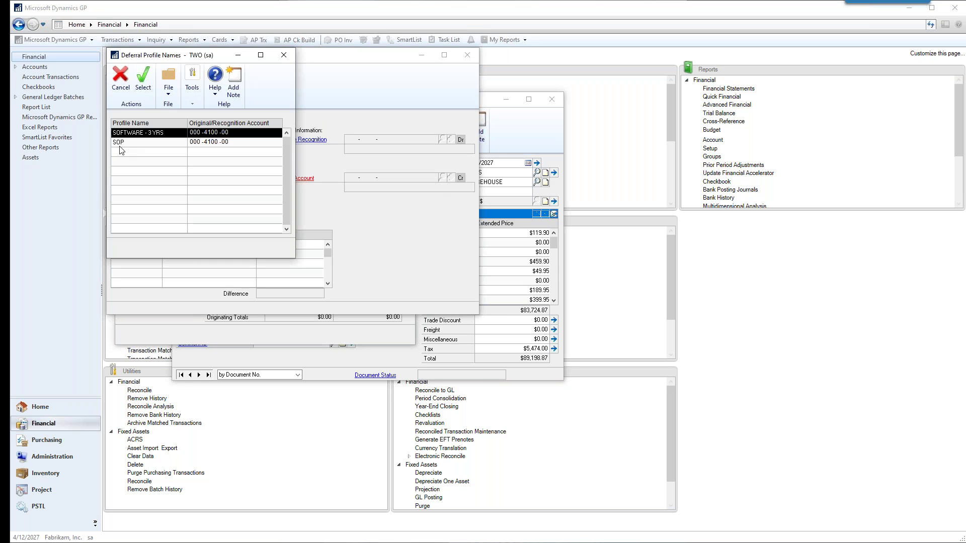
double_click(129, 144)
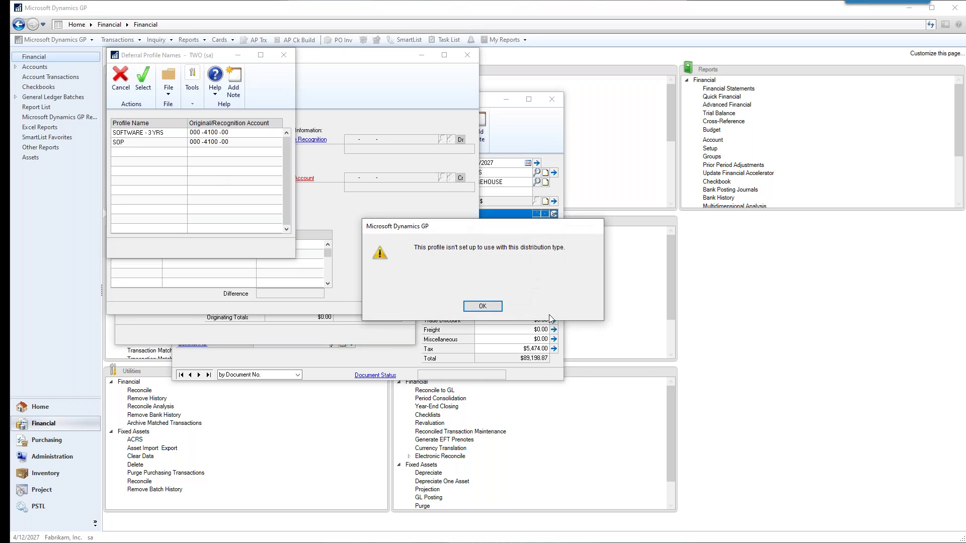
left_click(498, 308)
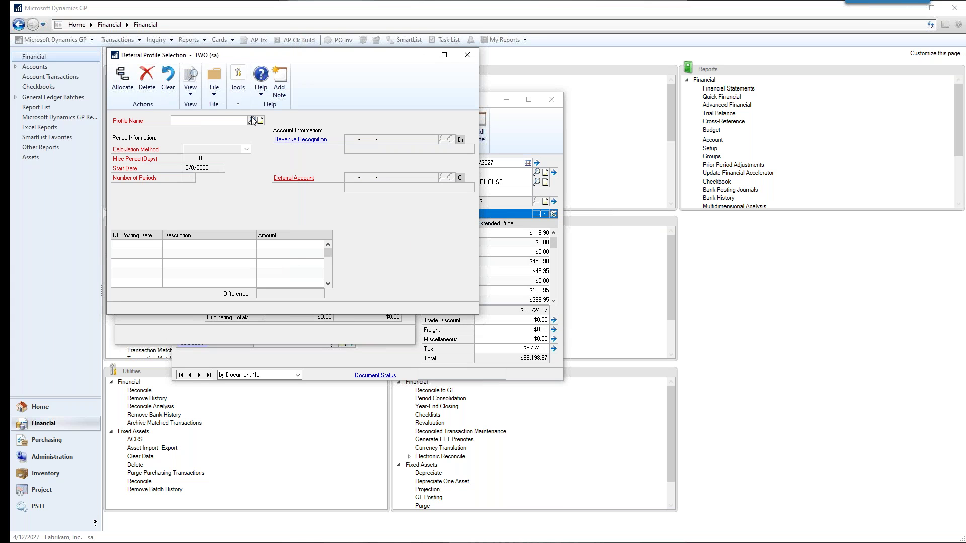
left_click(252, 120)
double_click(174, 133)
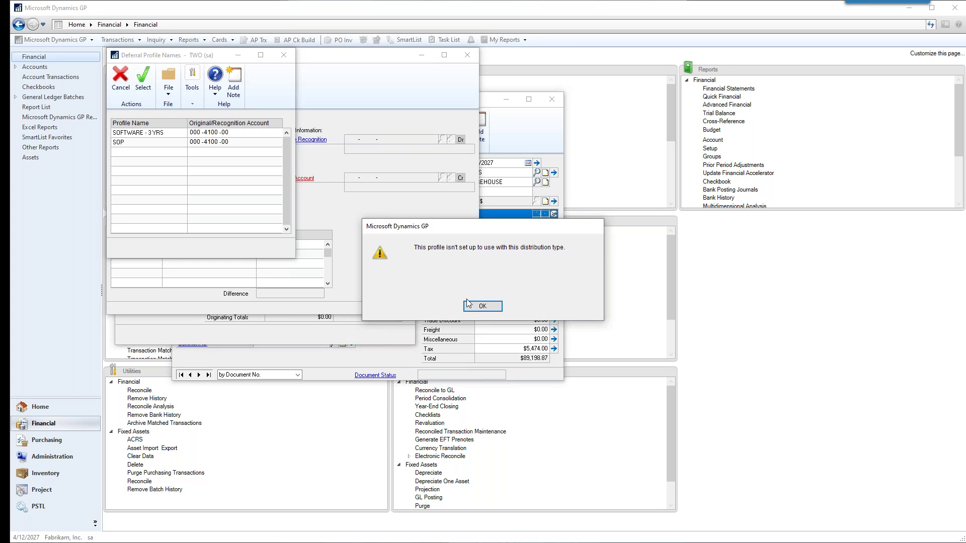
left_click(472, 311)
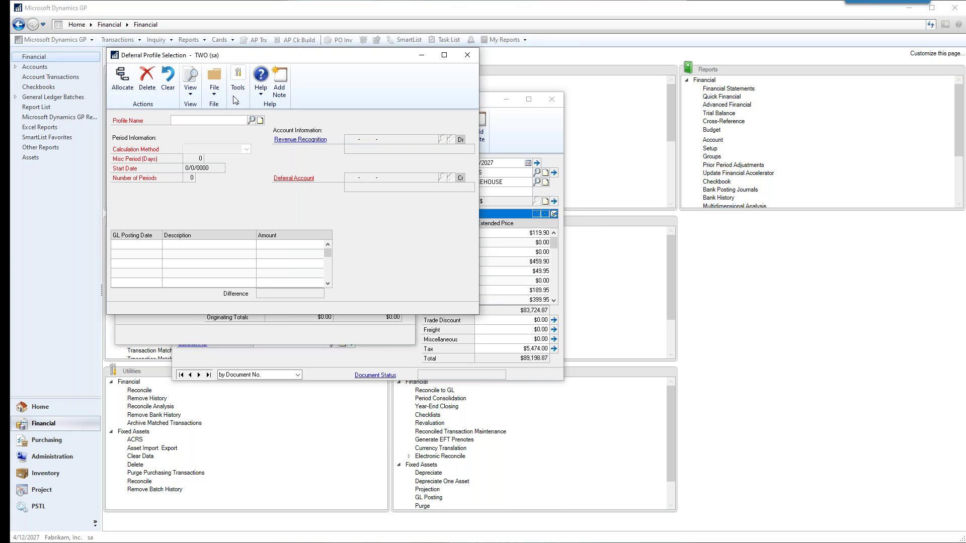
left_click(467, 57)
Start a manual deferral for the COMMEXP line with period end 5/30/2030, and close Deferral Entry without completing it
left_click(231, 115)
left_click(240, 126)
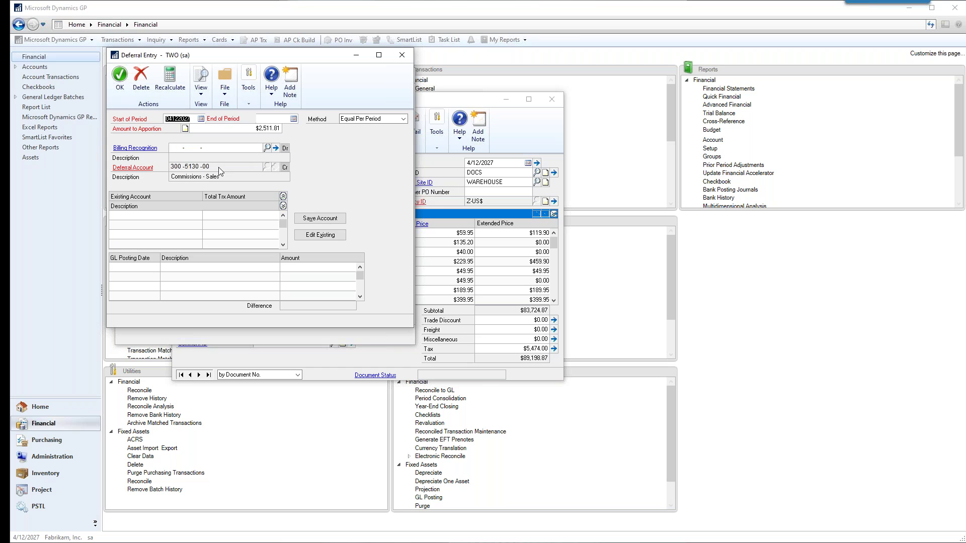
key("Tab")
type("05")
type("302030")
key("Tab")
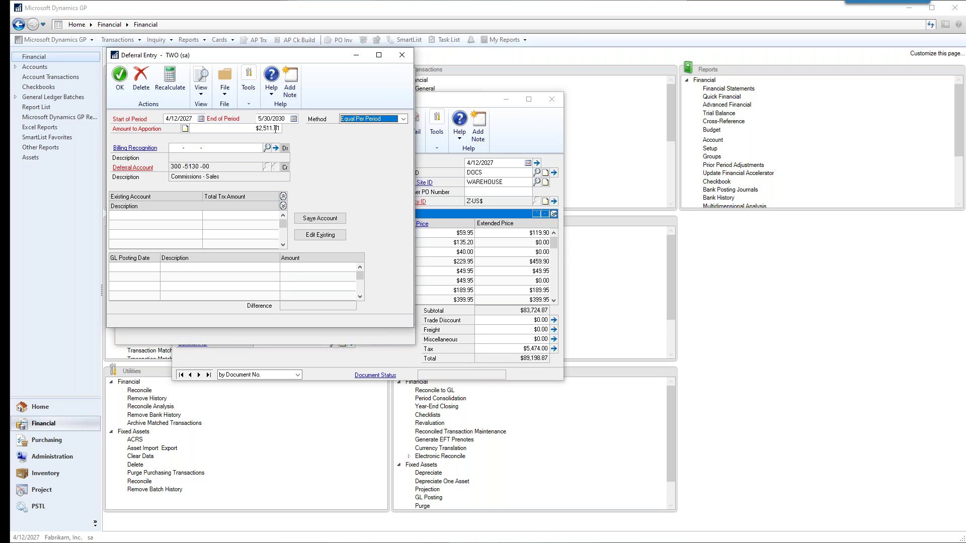
left_click(182, 149)
left_click(401, 55)
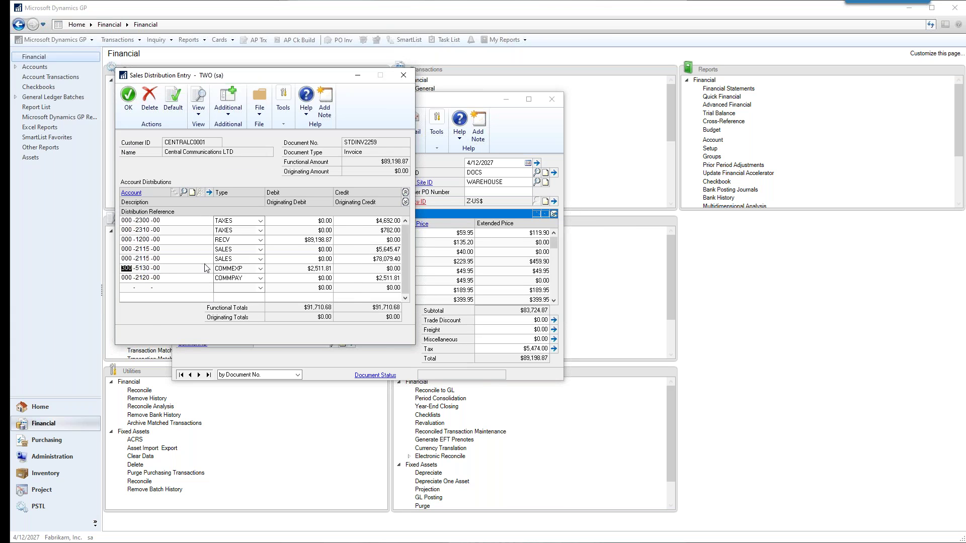
Select the SOP deferral profile for the second SALES distribution line
double_click(144, 259)
left_click(229, 113)
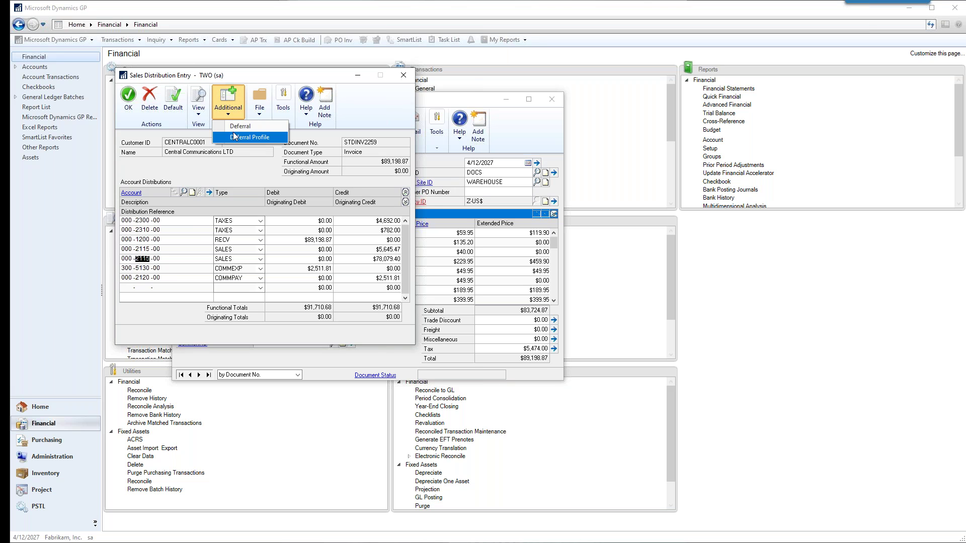
left_click(234, 136)
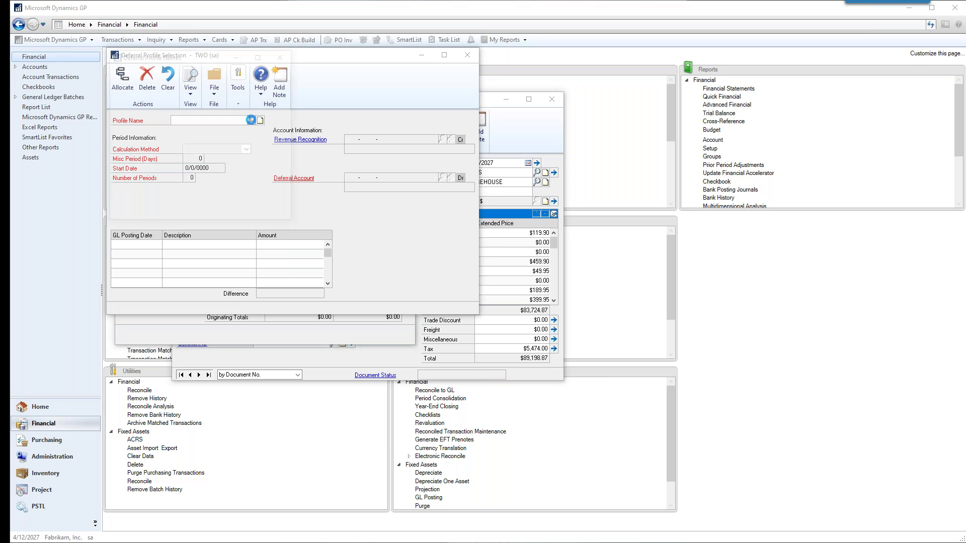
left_click(251, 120)
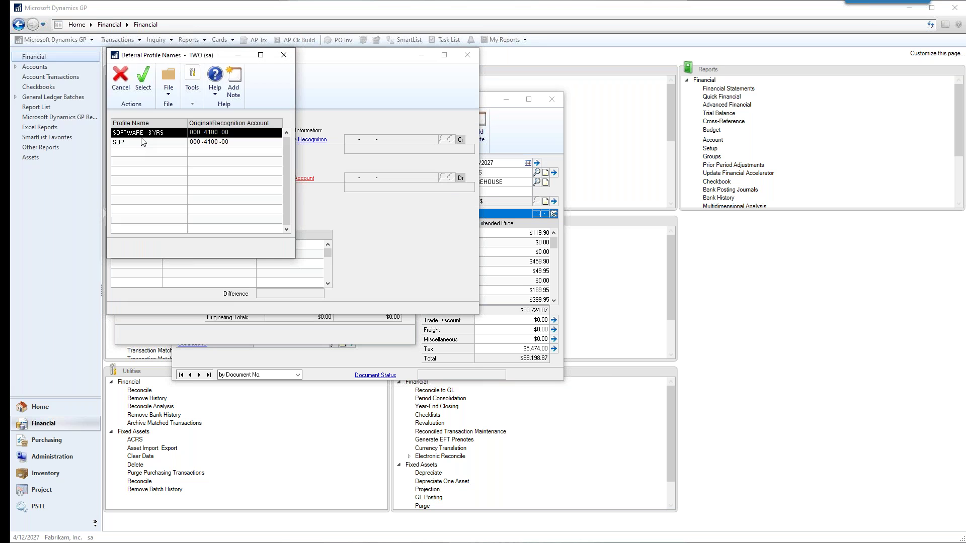
Try 70 and 48 as the number of periods for the SOP deferral
left_click(184, 175)
type("70")
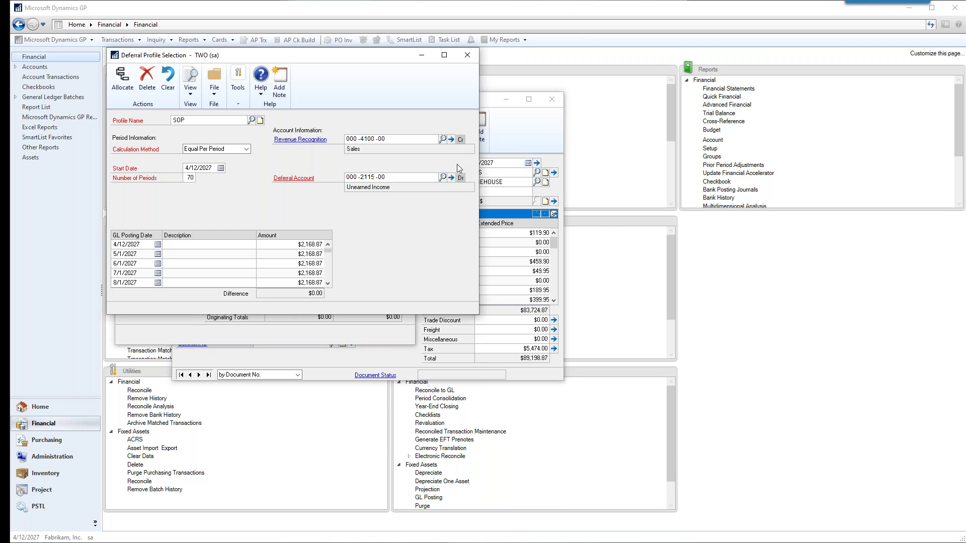
key("Tab")
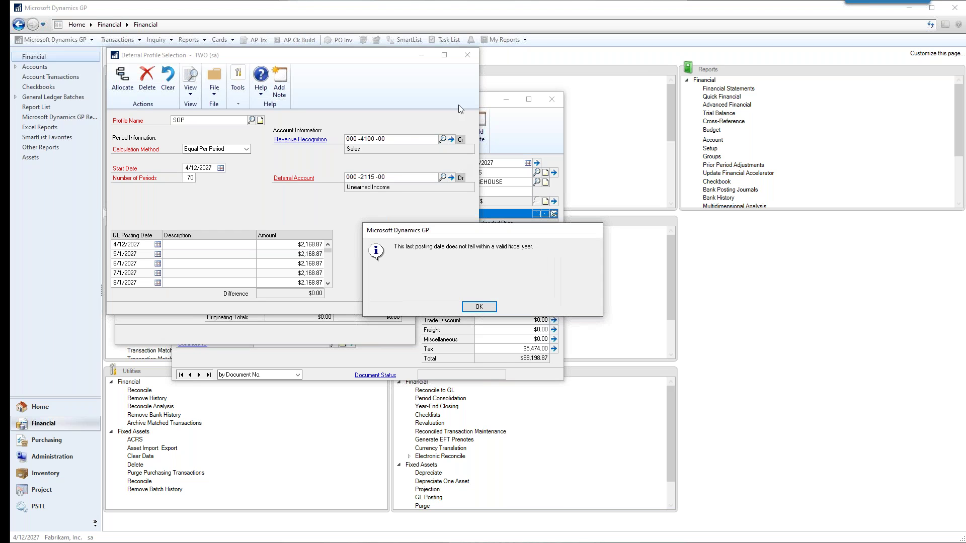
left_click(473, 310)
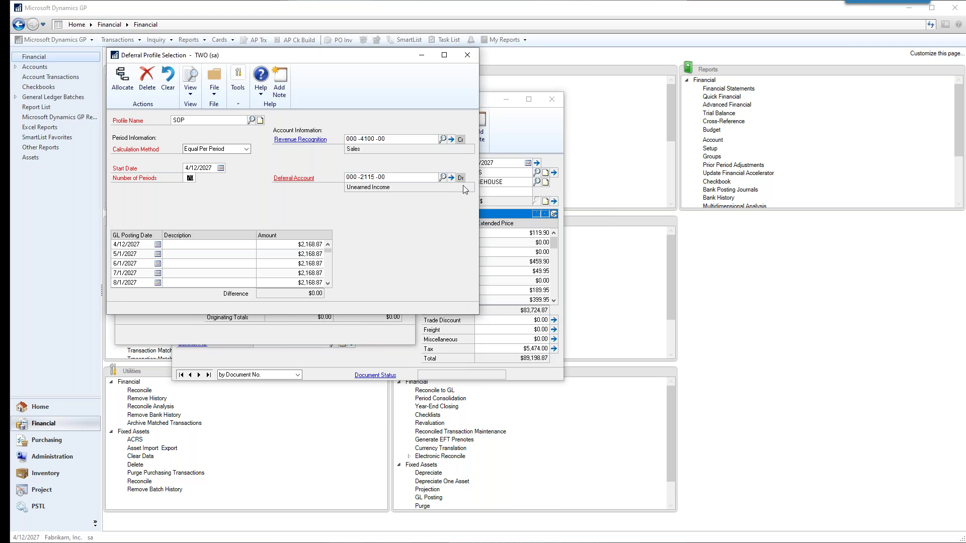
type("48")
key("Tab")
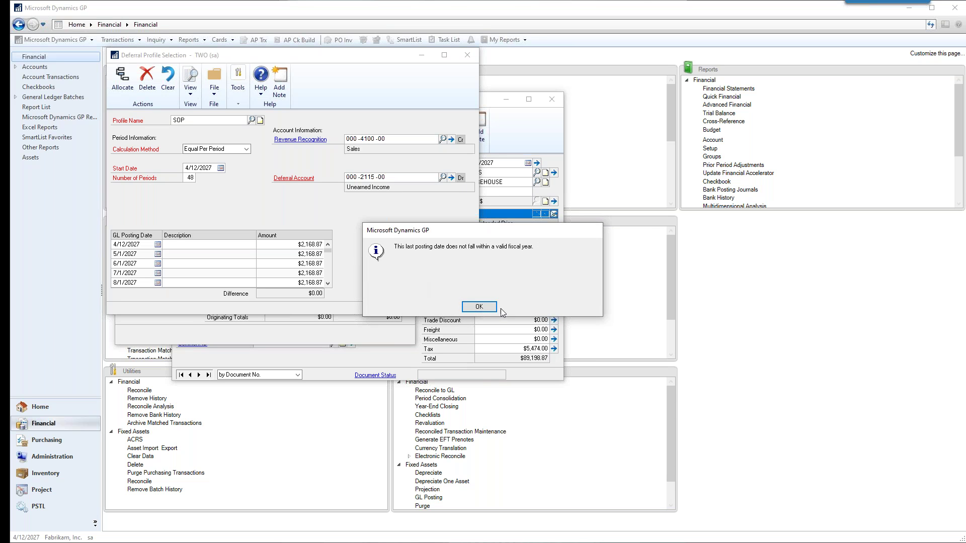
left_click(481, 307)
Set the number of periods to 36 and allocate the SOP deferral to the second SALES line
type("36")
key("Tab")
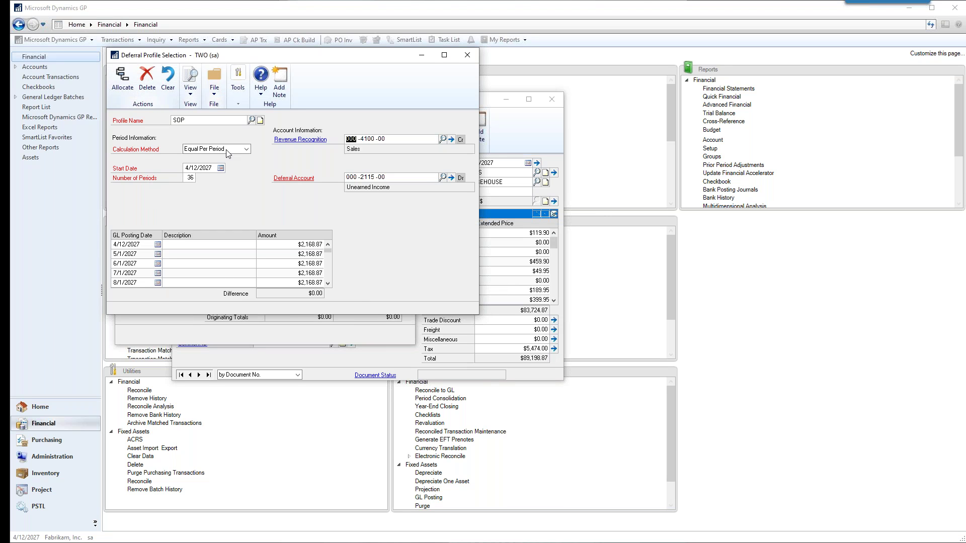
left_click(122, 80)
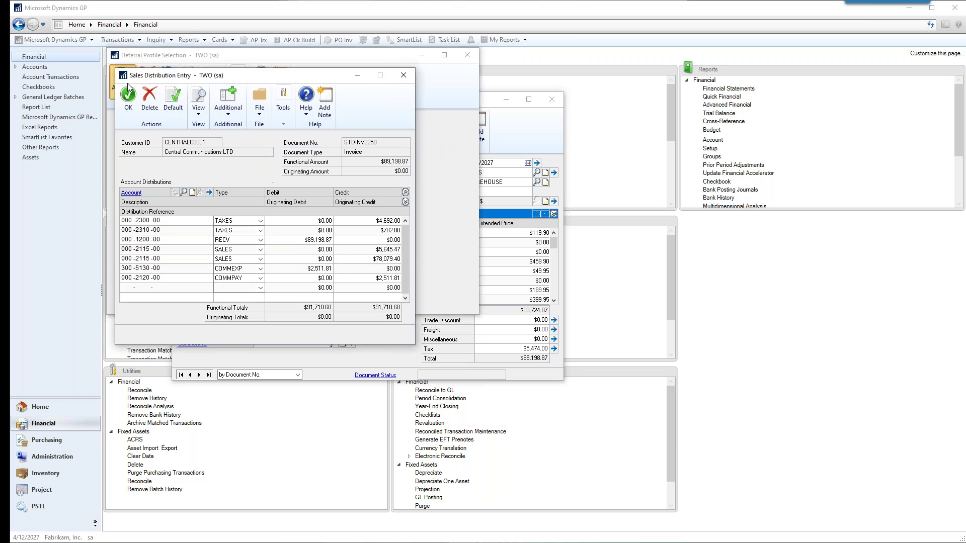
Look at Deferral Entry for the first SALES distribution line and at the type options of the COMMEXP line
left_click(381, 258)
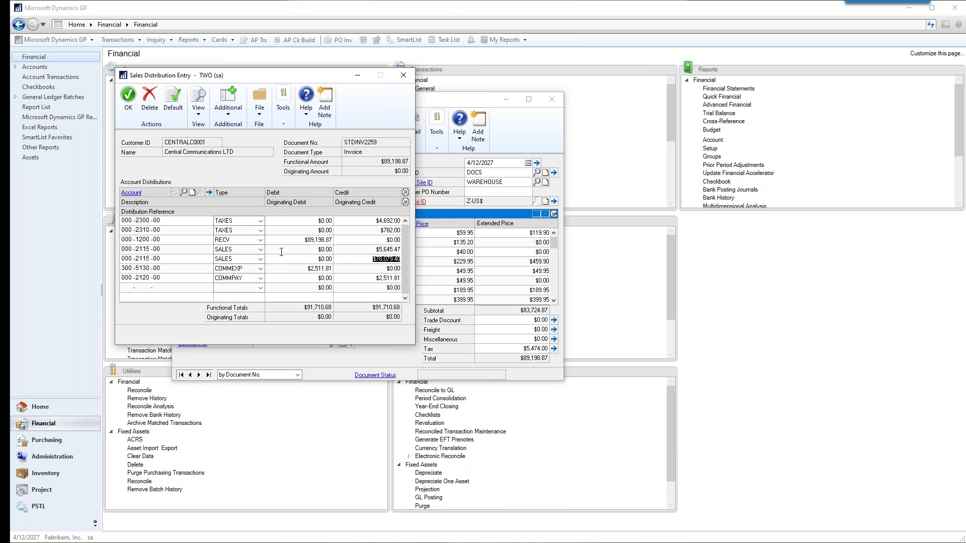
left_click(158, 249)
left_click(229, 117)
left_click(234, 128)
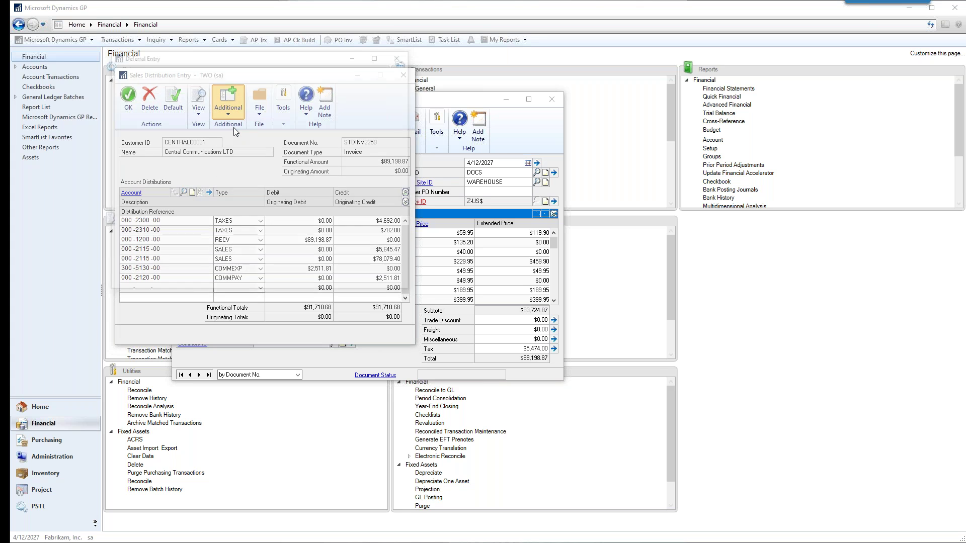
left_click(403, 60)
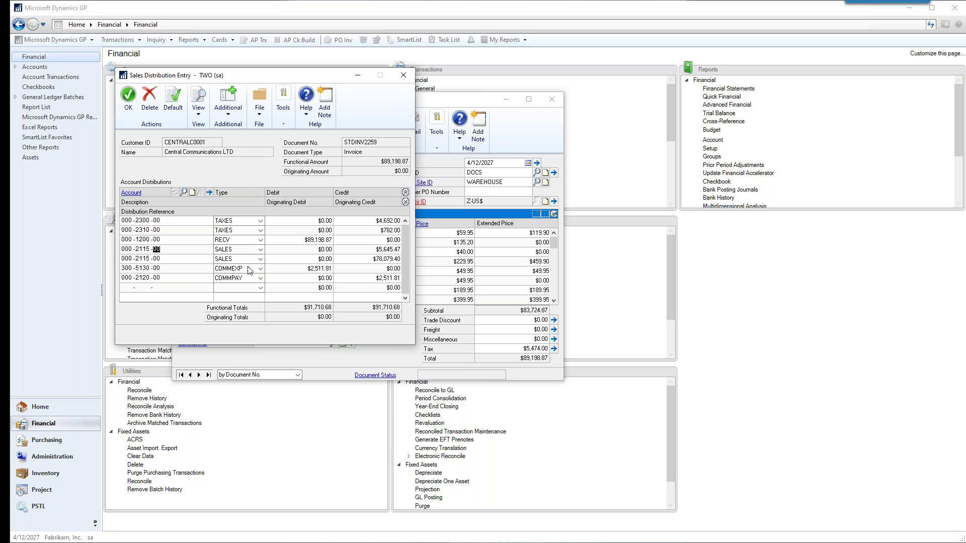
left_click(243, 269)
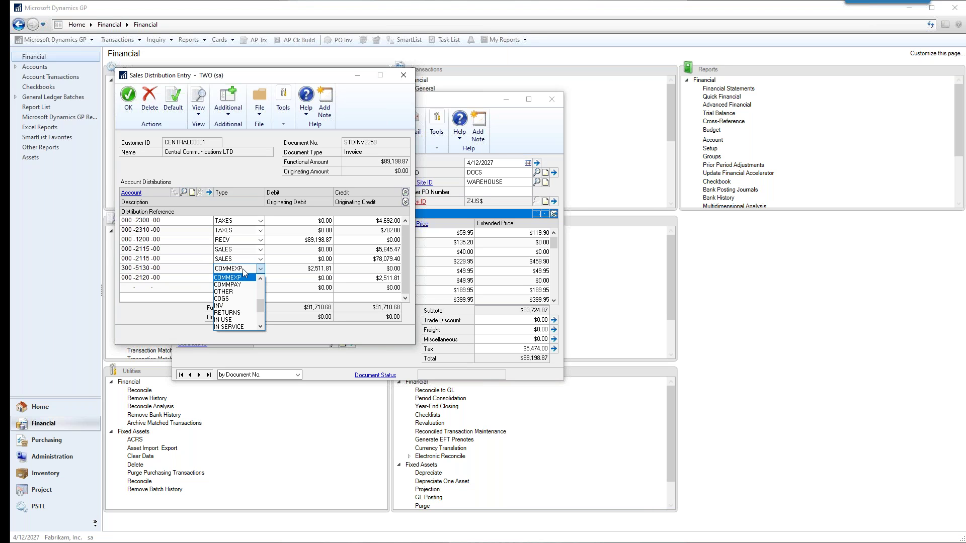
left_click(242, 269)
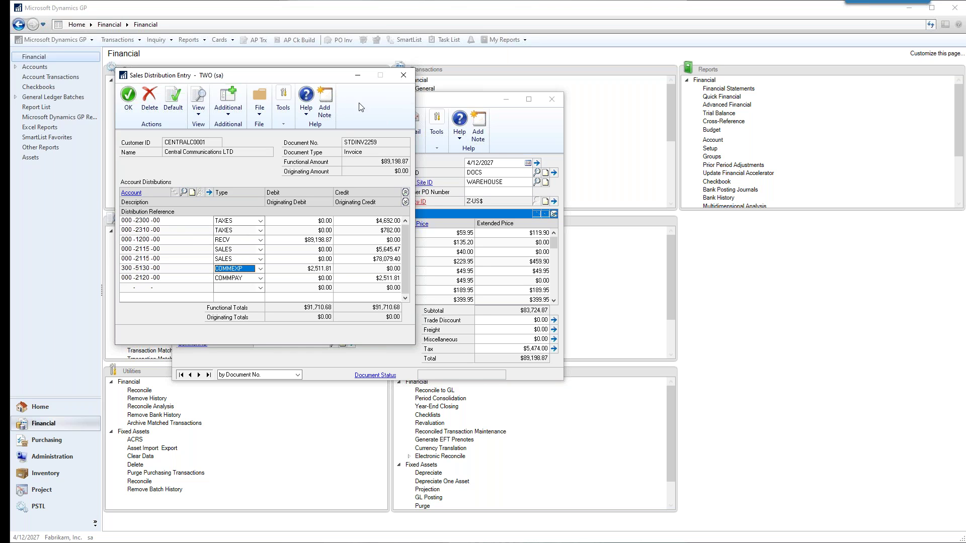
Close the sales distributions, save the sales invoice, and close Sales Transaction Entry
left_click(403, 78)
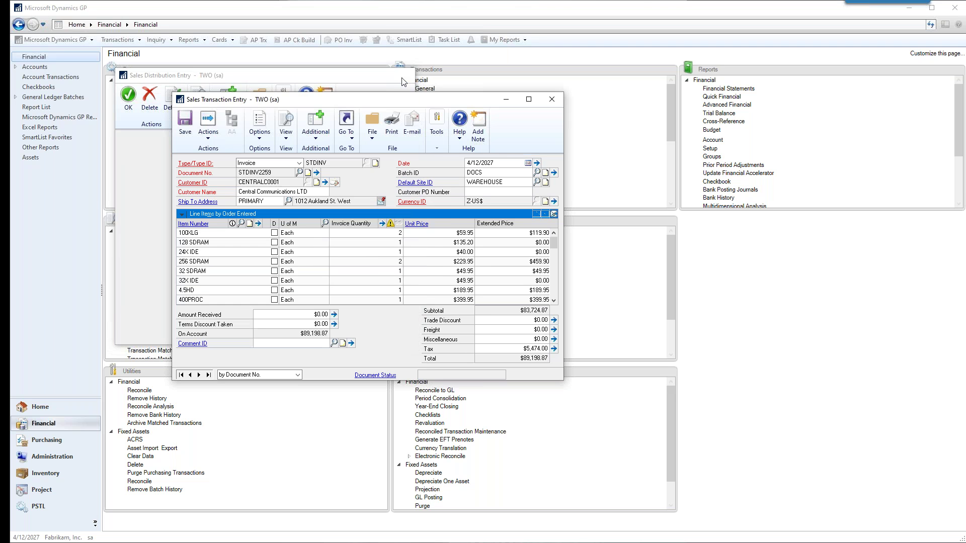
left_click(185, 123)
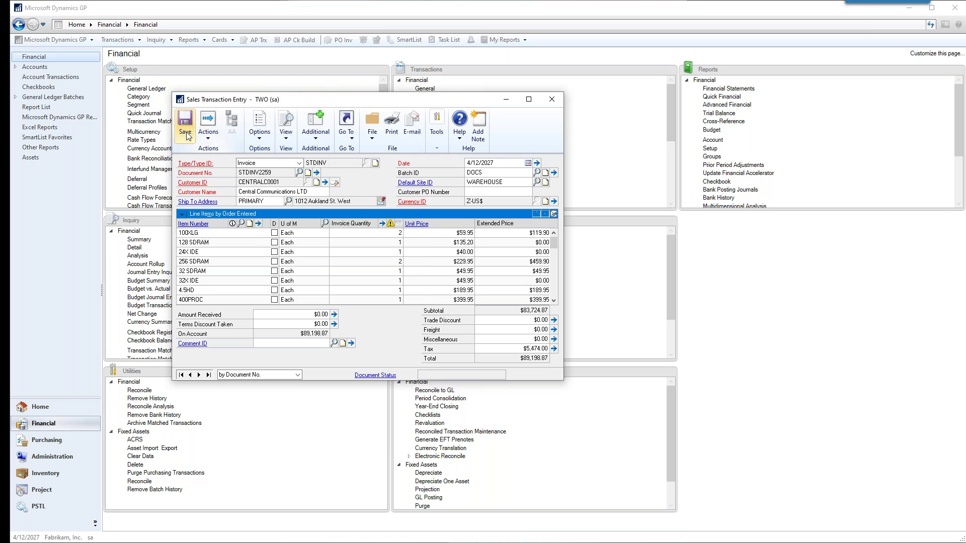
left_click(552, 99)
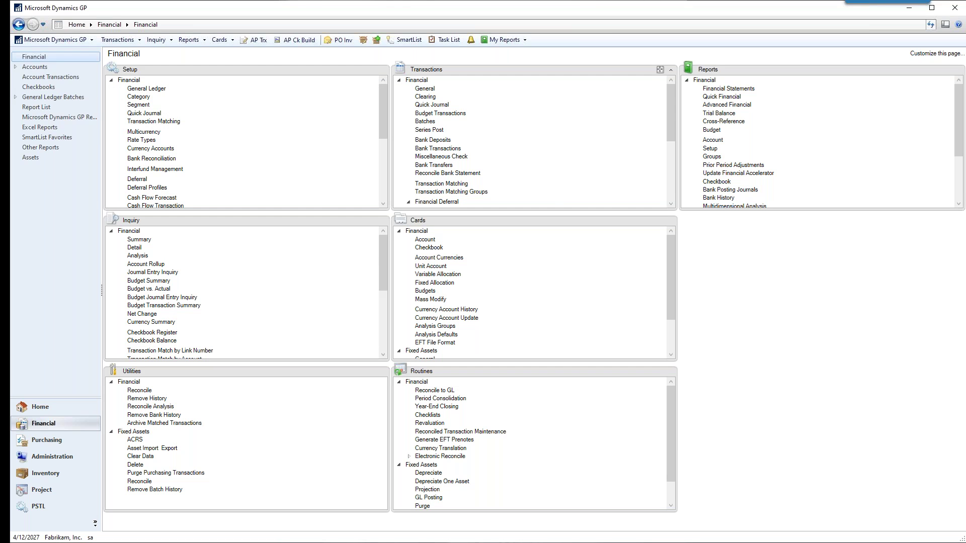
Bring up Deferral Document Entry under the Financial Deferral transactions, examine its fields, and close it
left_click_drag(668, 124, 671, 156)
left_click(455, 142)
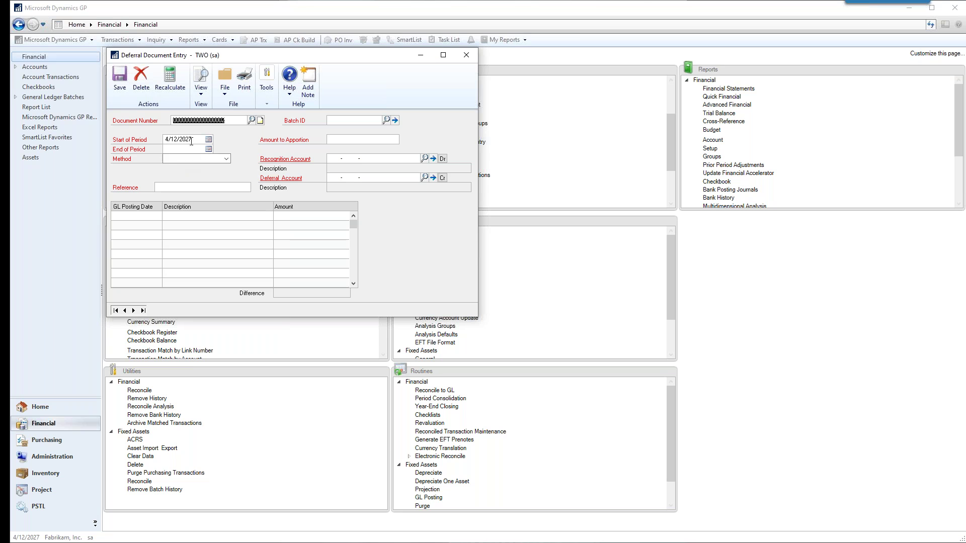
left_click(338, 139)
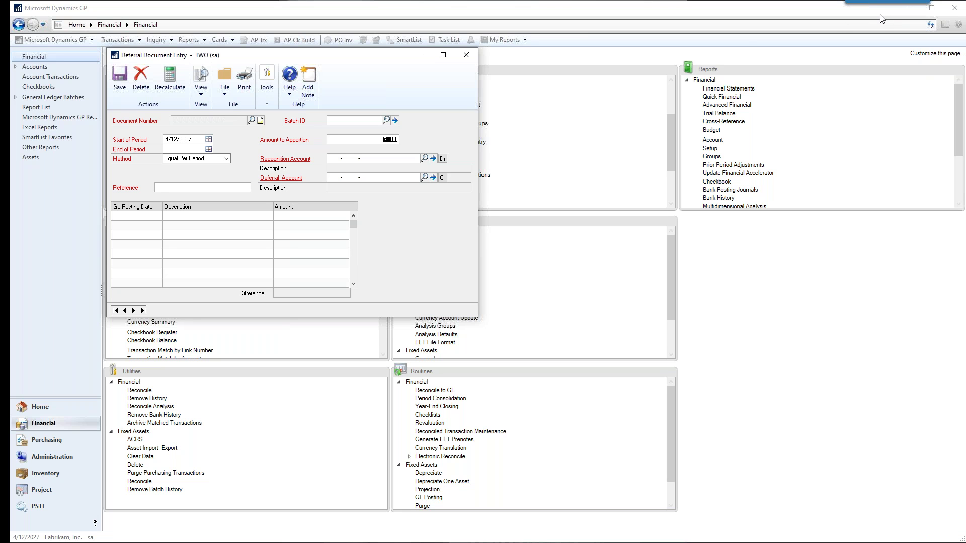
left_click(470, 56)
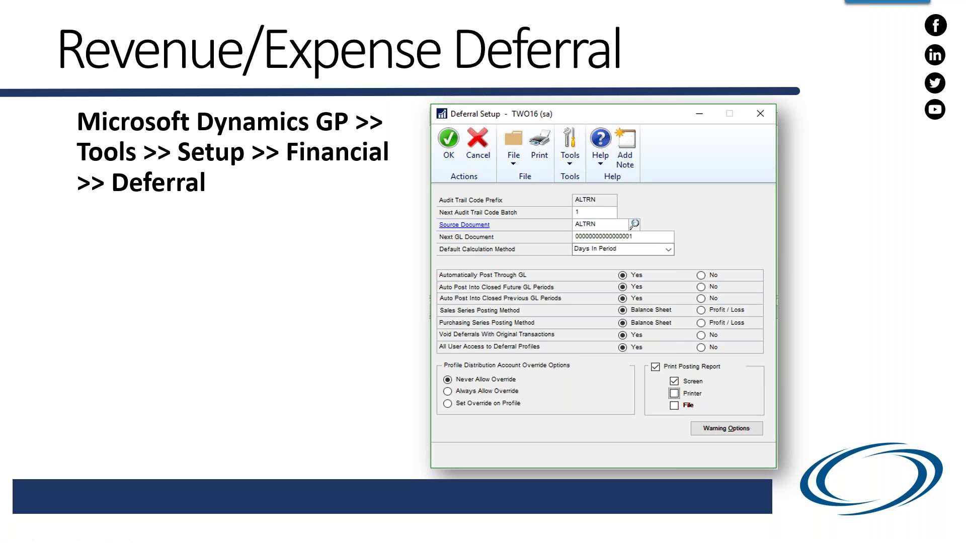
key("Right")
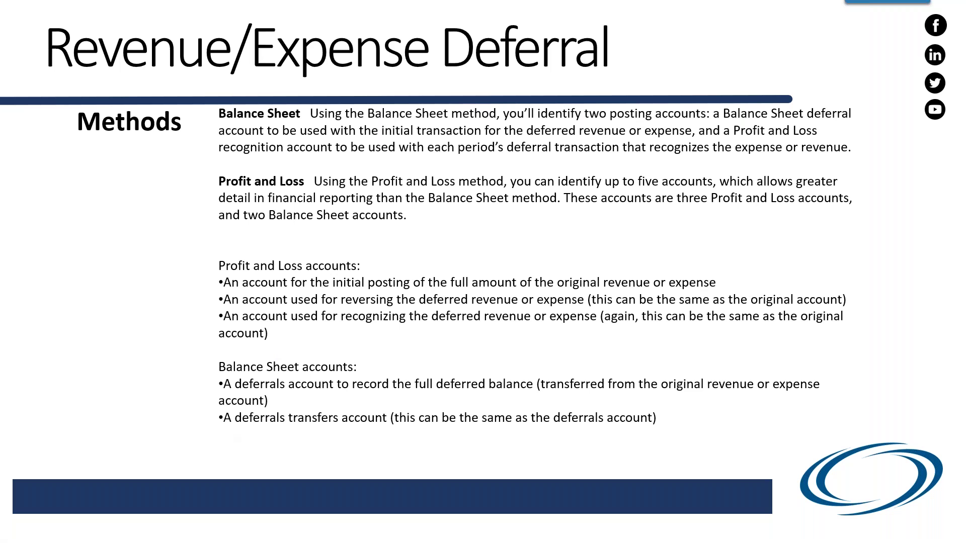
key("Right")
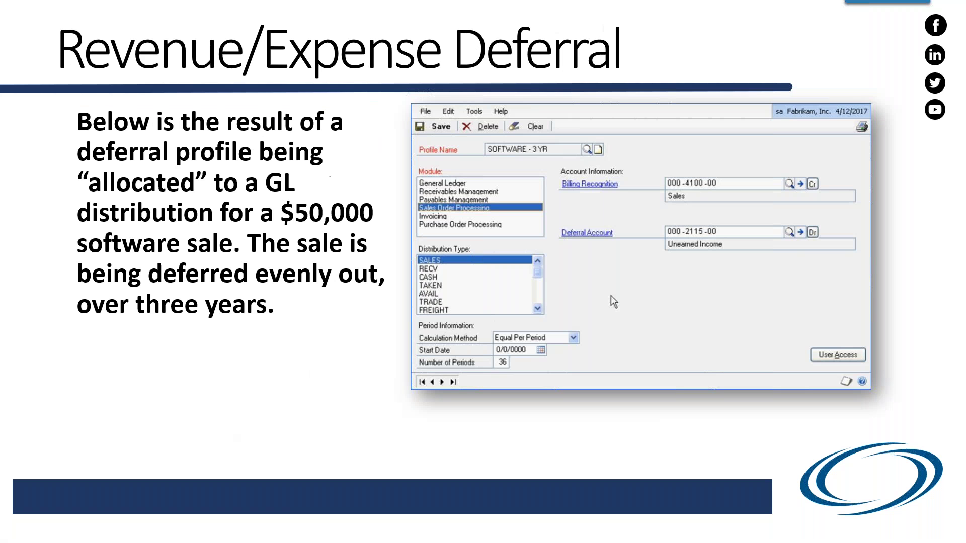